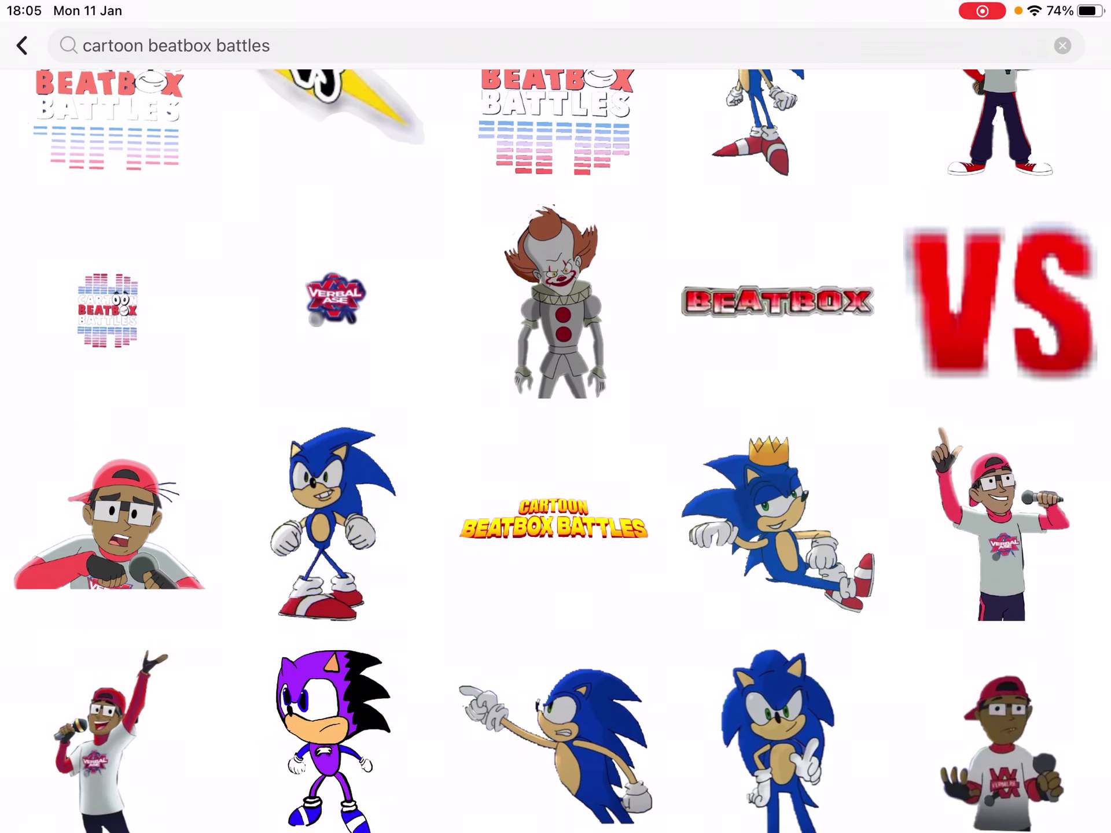
scroll(556, 451, down, 10)
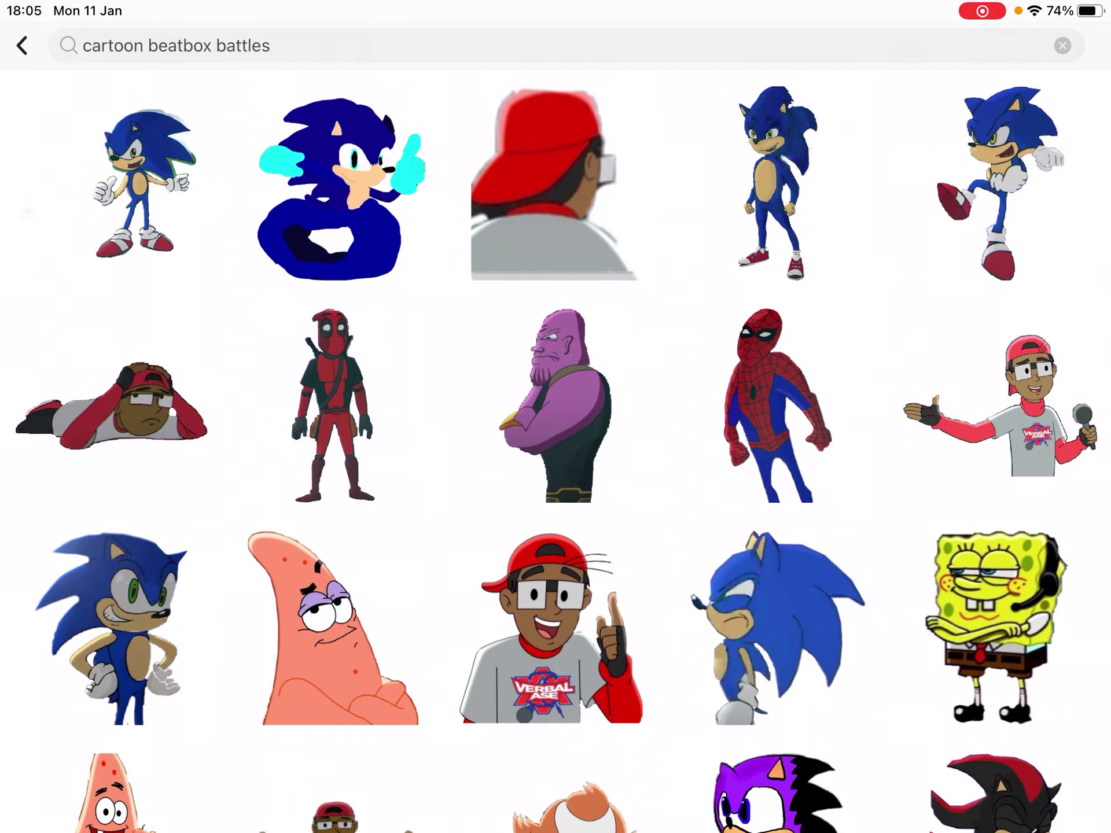
scroll(556, 452, down, 10)
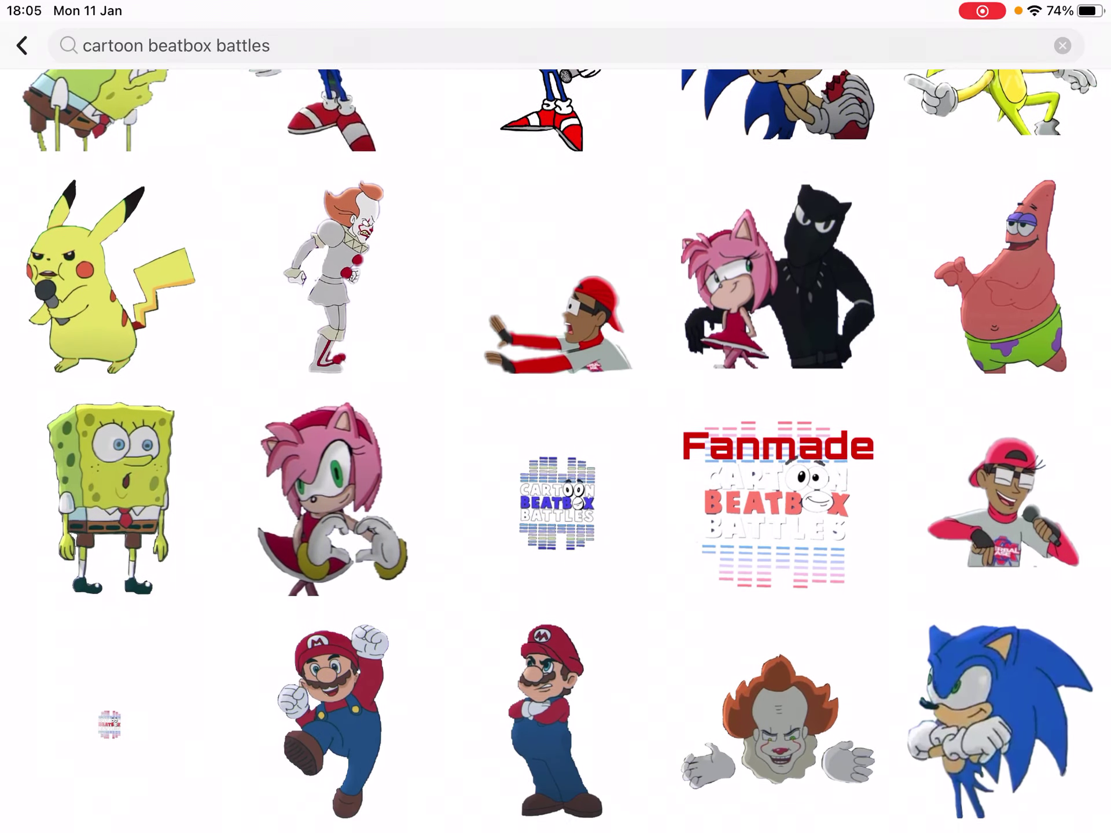
scroll(556, 452, down, 10)
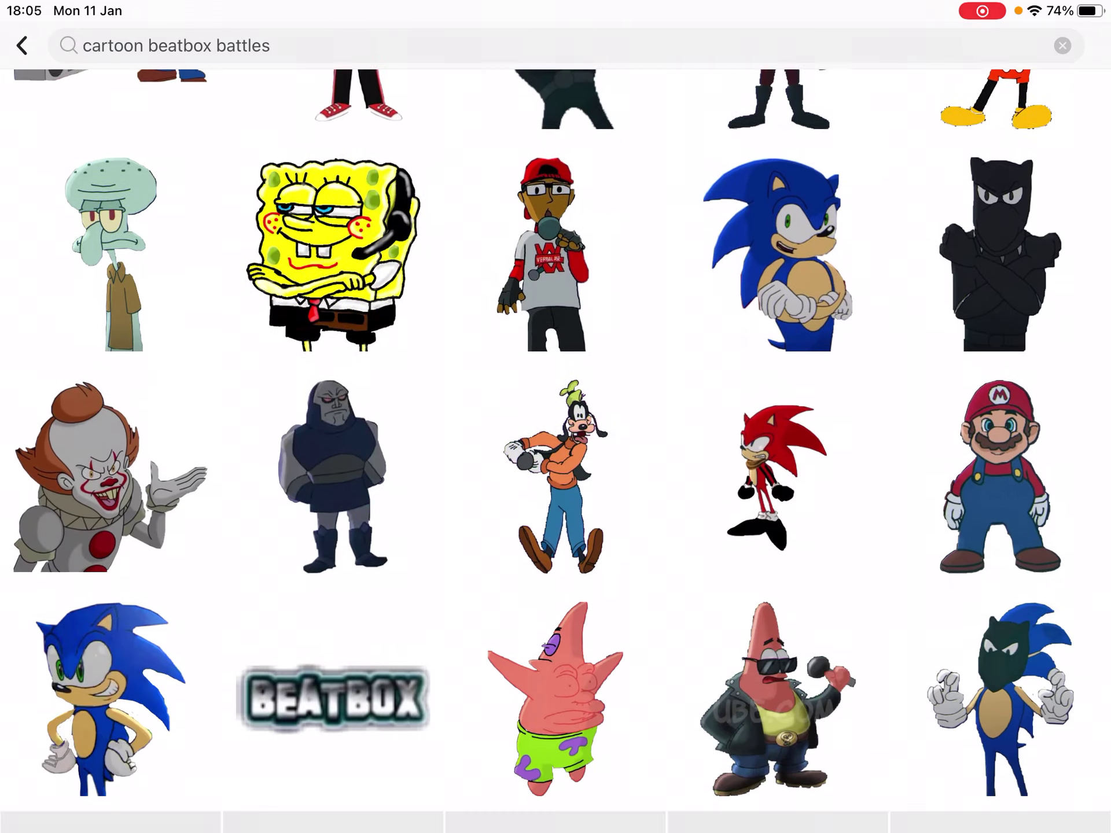
scroll(556, 451, down, 10)
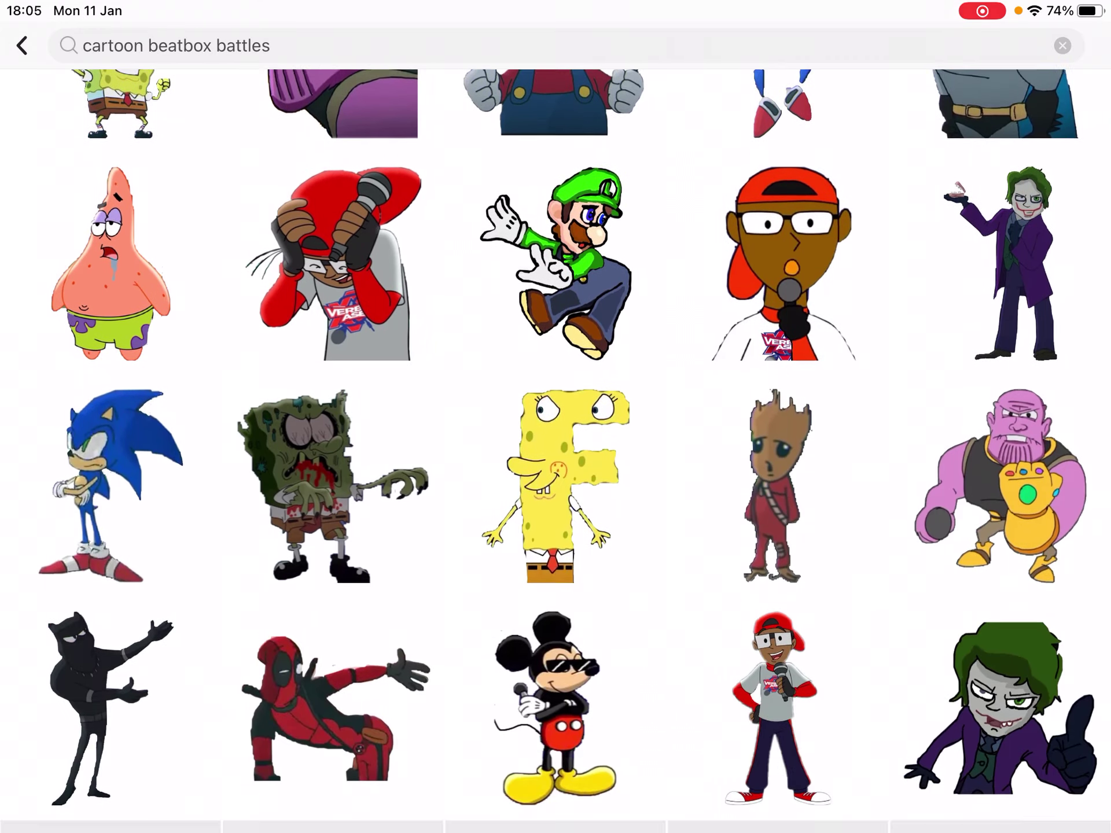
scroll(556, 452, down, 10)
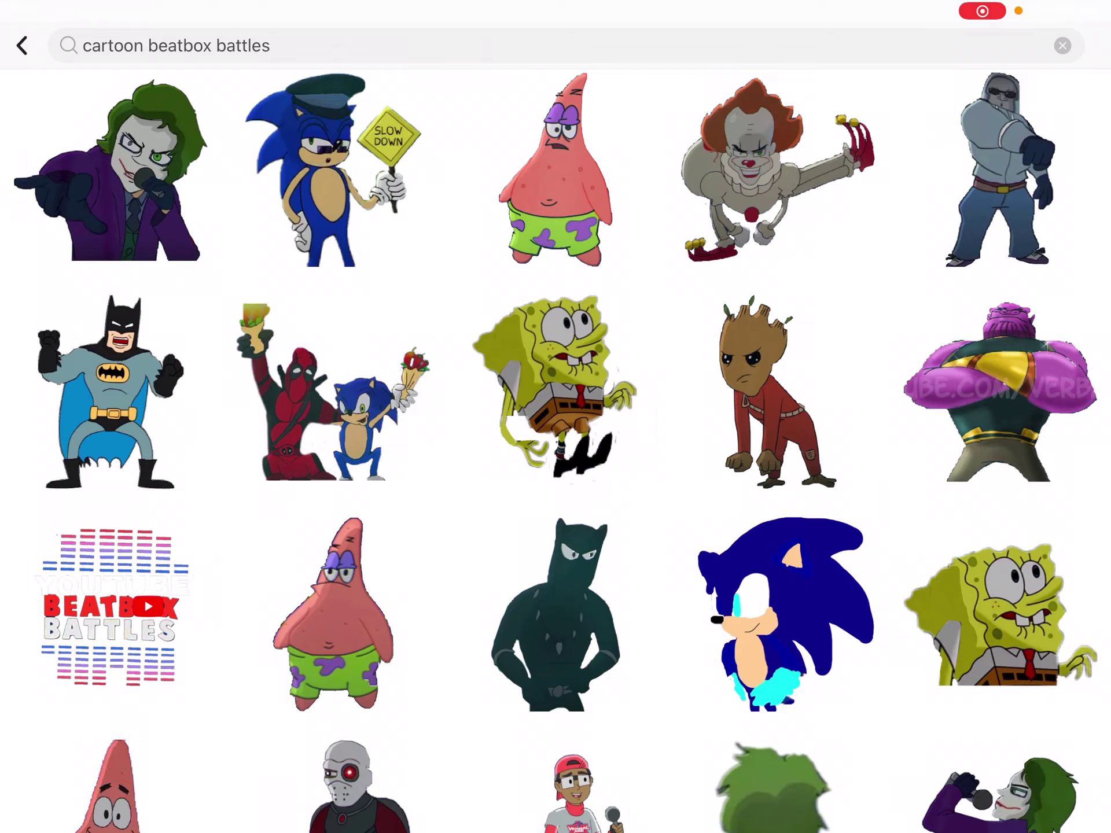
Add the bored Patrick sticker, resize and centre Iron Man, then drag Patrick off to the right
click(556, 170)
mouse_move(556, 358)
mouse_down()
mouse_move(422, 530)
mouse_move(394, 475)
mouse_up()
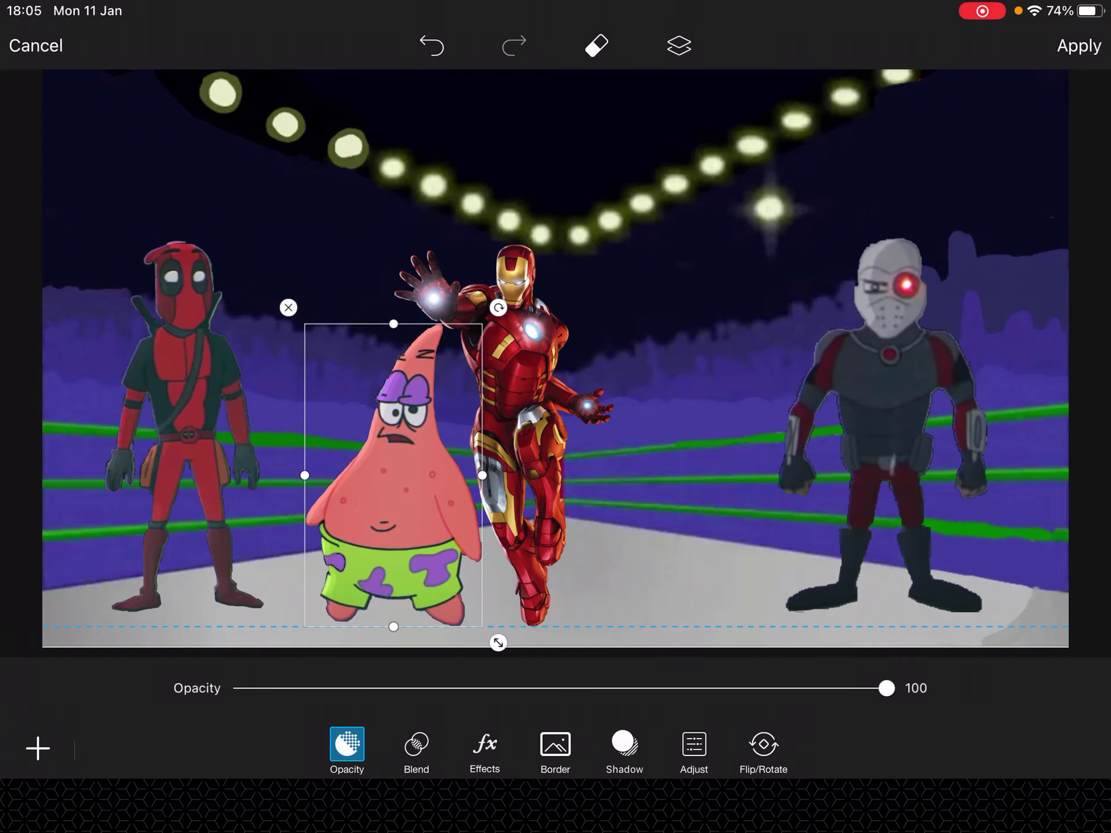
drag(521, 417, 573, 456)
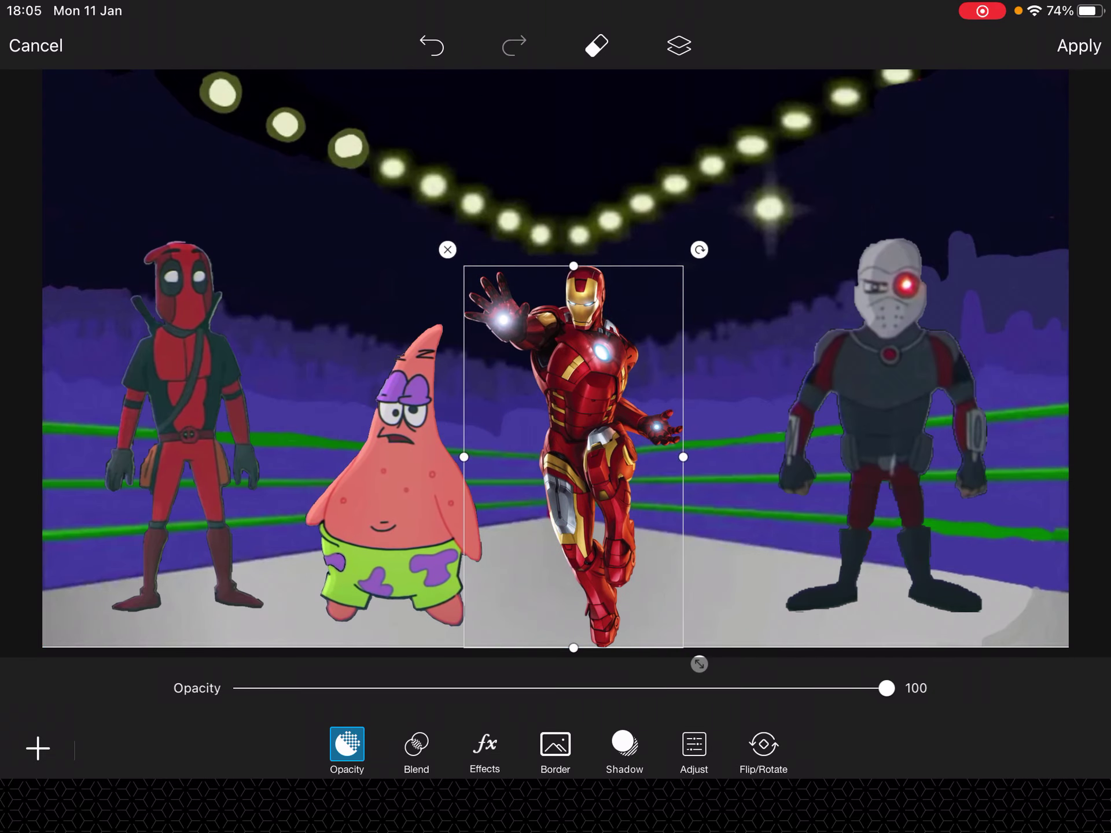
mouse_move(699, 664)
mouse_down()
mouse_move(669, 634)
mouse_move(616, 647)
mouse_up()
drag(562, 458, 486, 417)
click(391, 521)
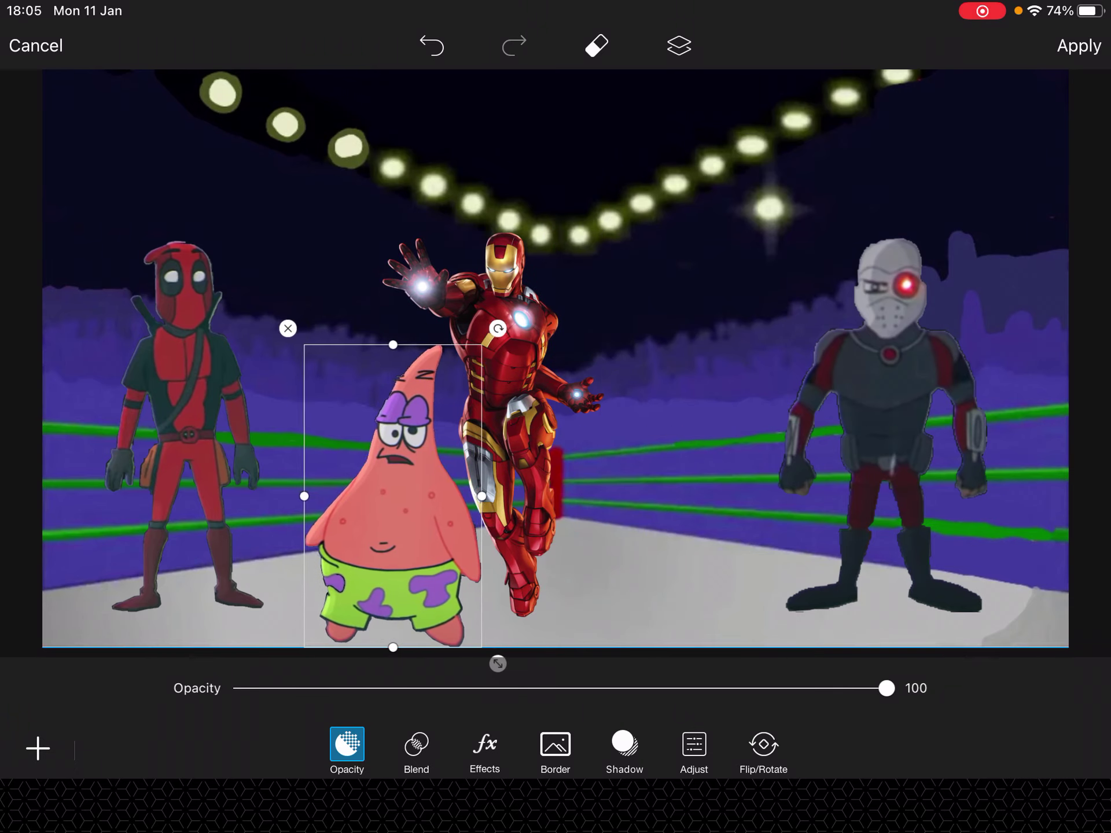
mouse_move(391, 495)
mouse_down()
mouse_move(800, 404)
mouse_move(998, 286)
mouse_up()
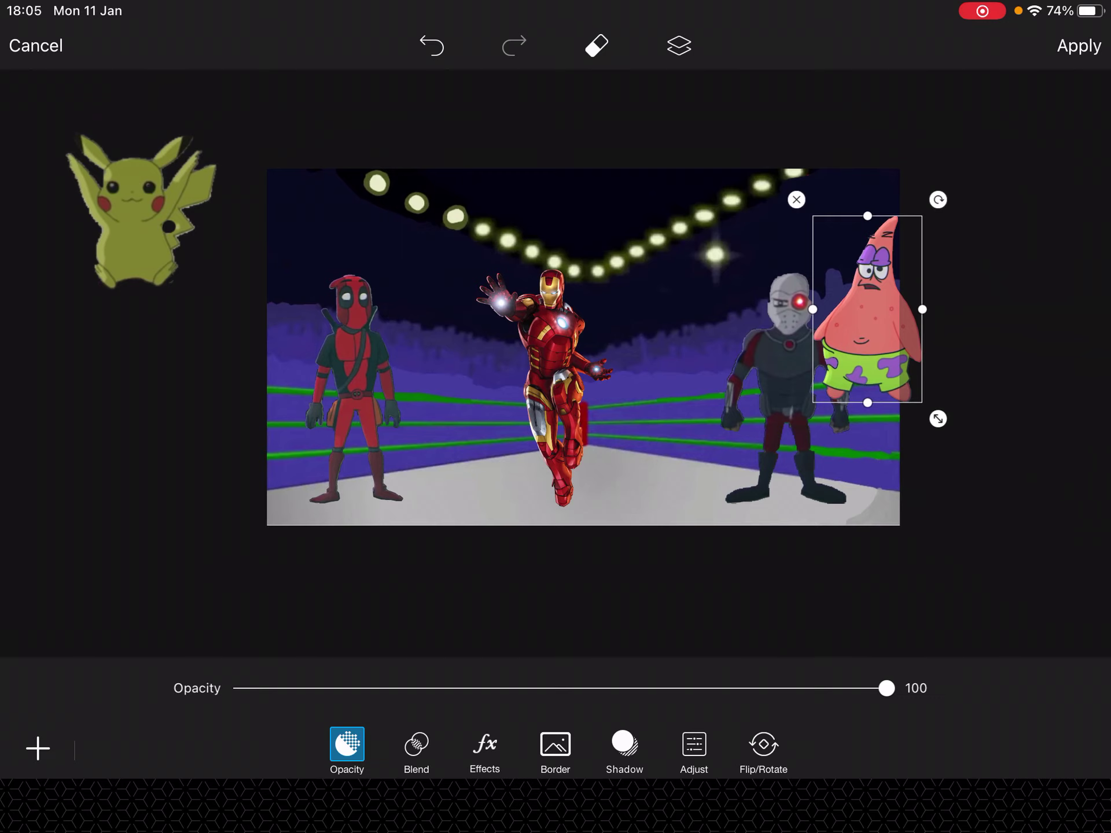
Push Patrick off the right edge and nudge Deadpool and Iron Man so their heads line up
drag(921, 321, 1028, 300)
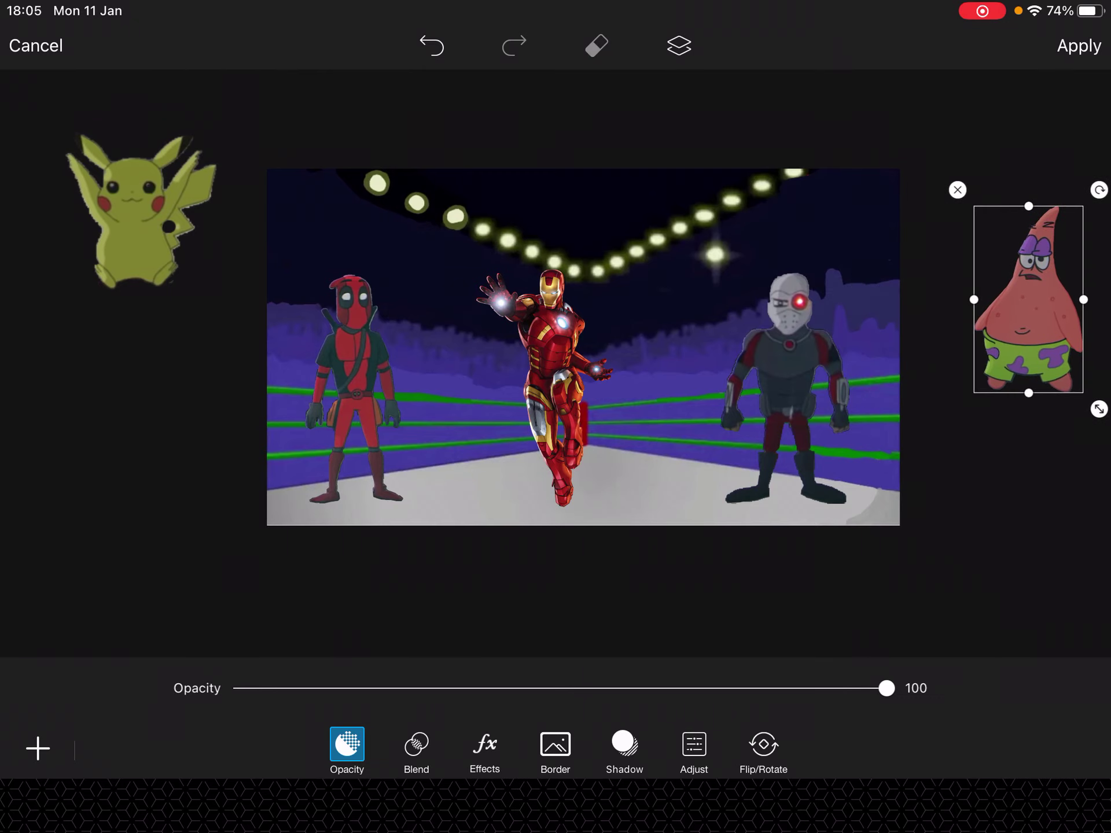
click(356, 391)
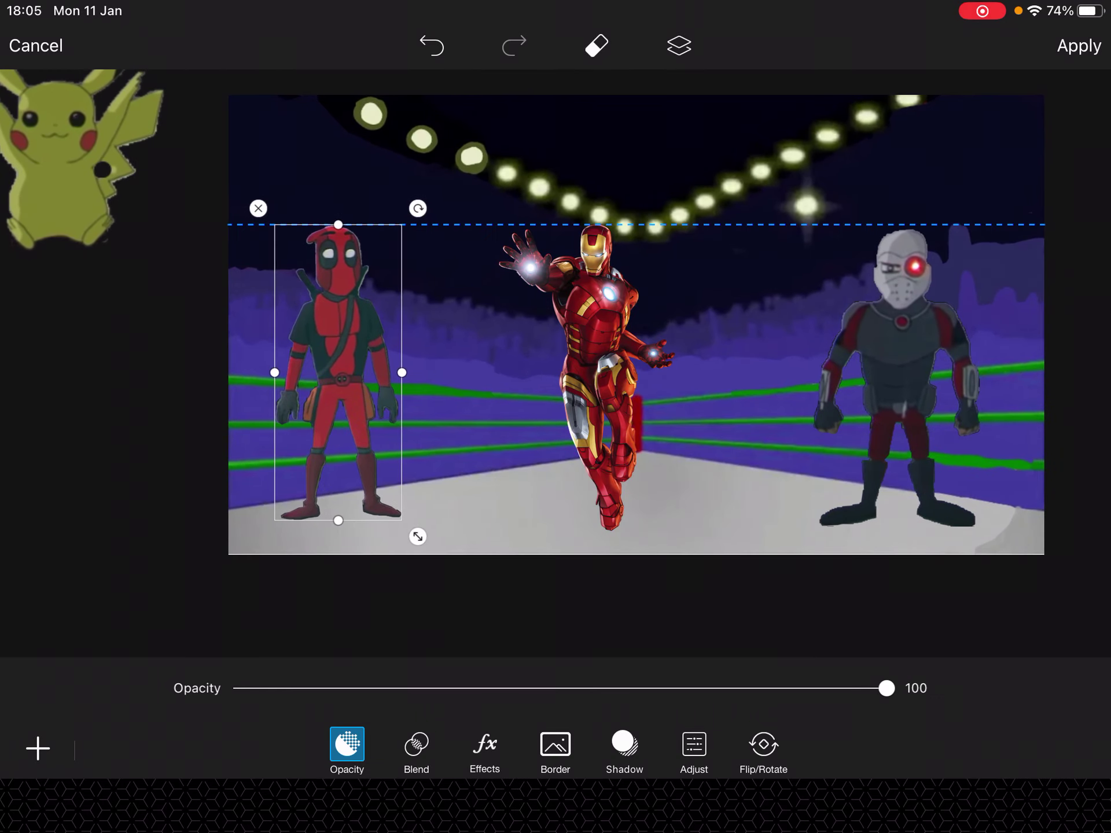
mouse_move(338, 365)
mouse_down()
mouse_move(339, 390)
mouse_move(346, 381)
mouse_up()
click(600, 373)
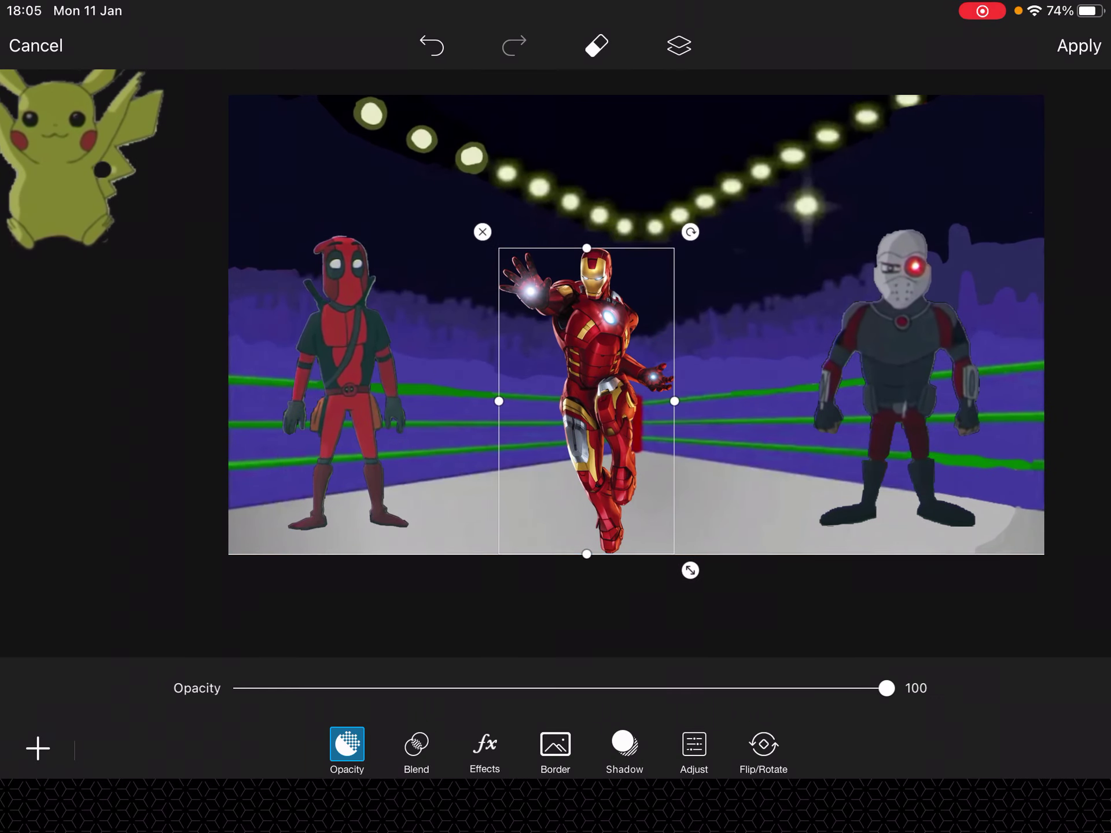
mouse_move(599, 382)
mouse_down()
mouse_move(601, 364)
mouse_move(599, 404)
mouse_move(598, 382)
mouse_up()
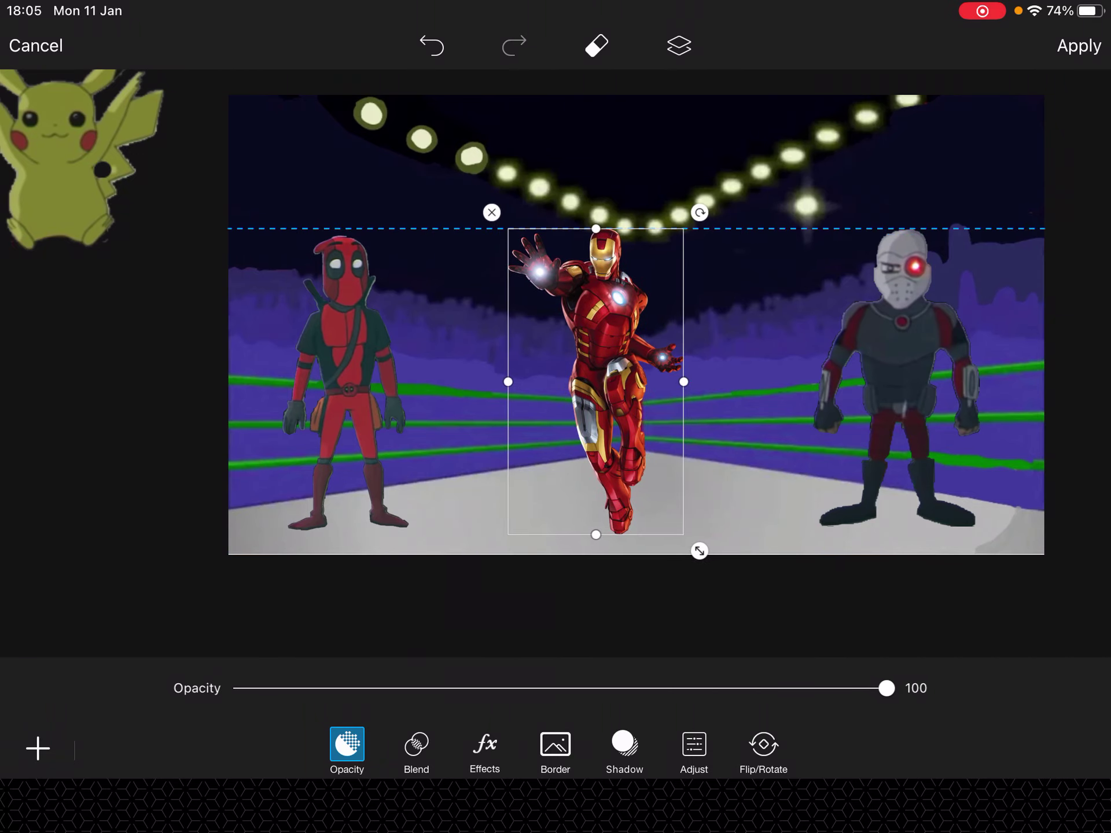
mouse_move(600, 382)
mouse_down()
mouse_move(609, 374)
mouse_move(596, 382)
mouse_up()
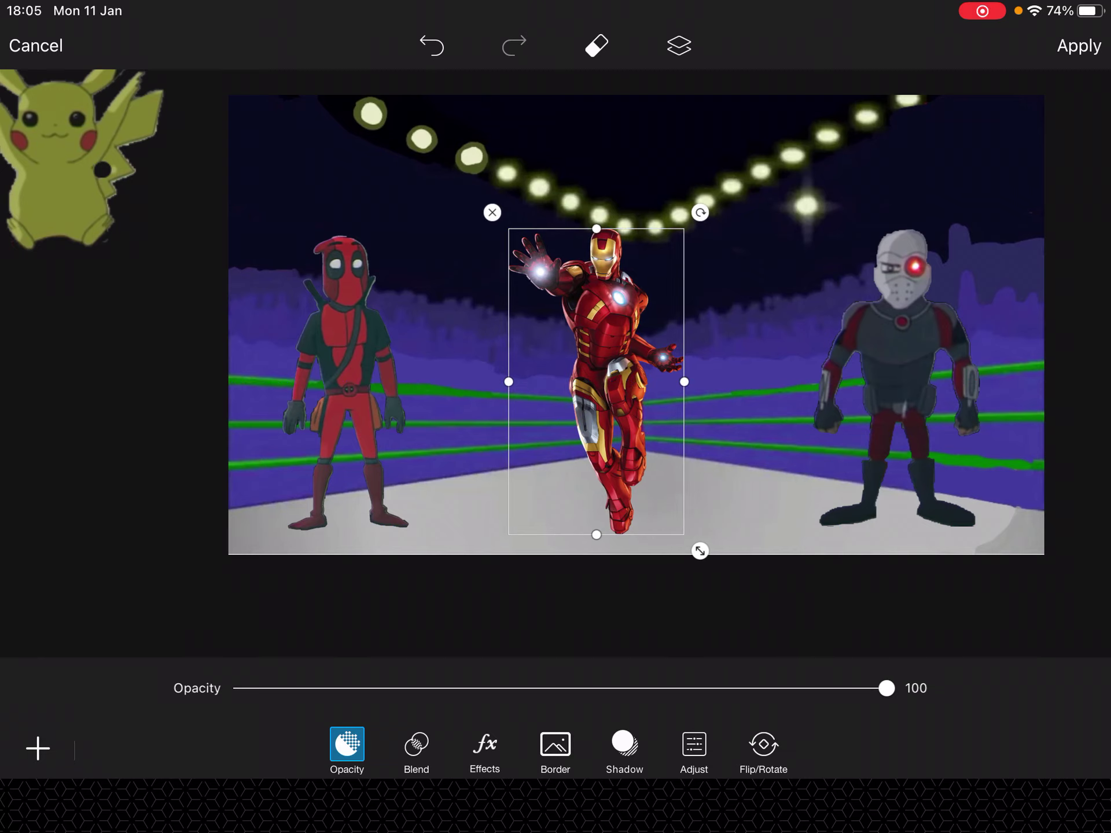
drag(597, 382, 578, 387)
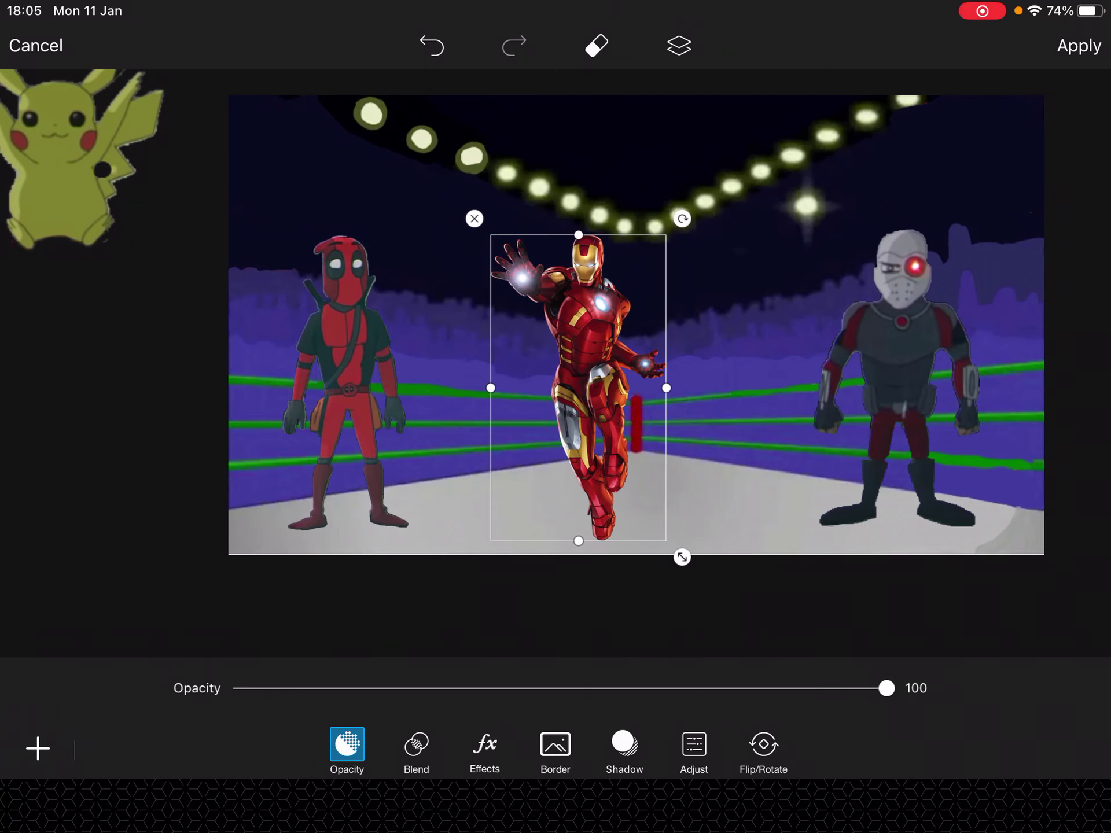
Shift Deadpool, Iron Man and Deadshot toward the centre, evening their spacing and head heights
drag(343, 382, 378, 375)
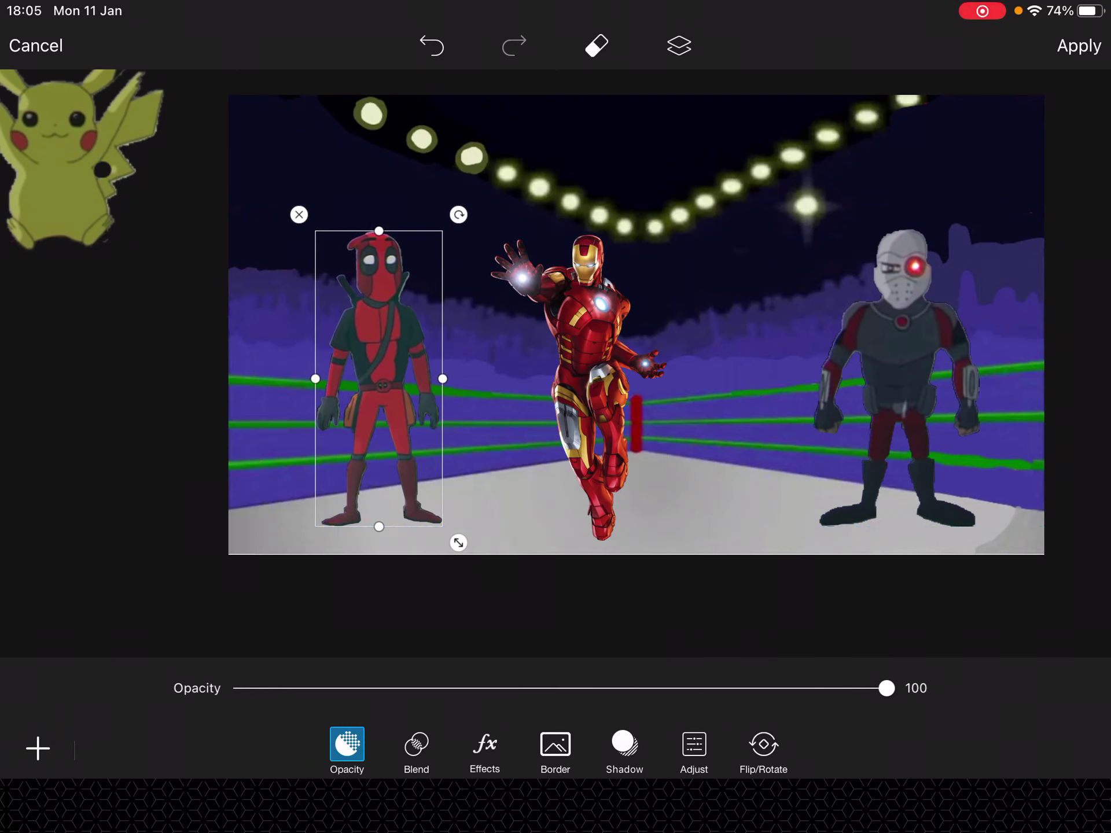
drag(591, 382, 608, 379)
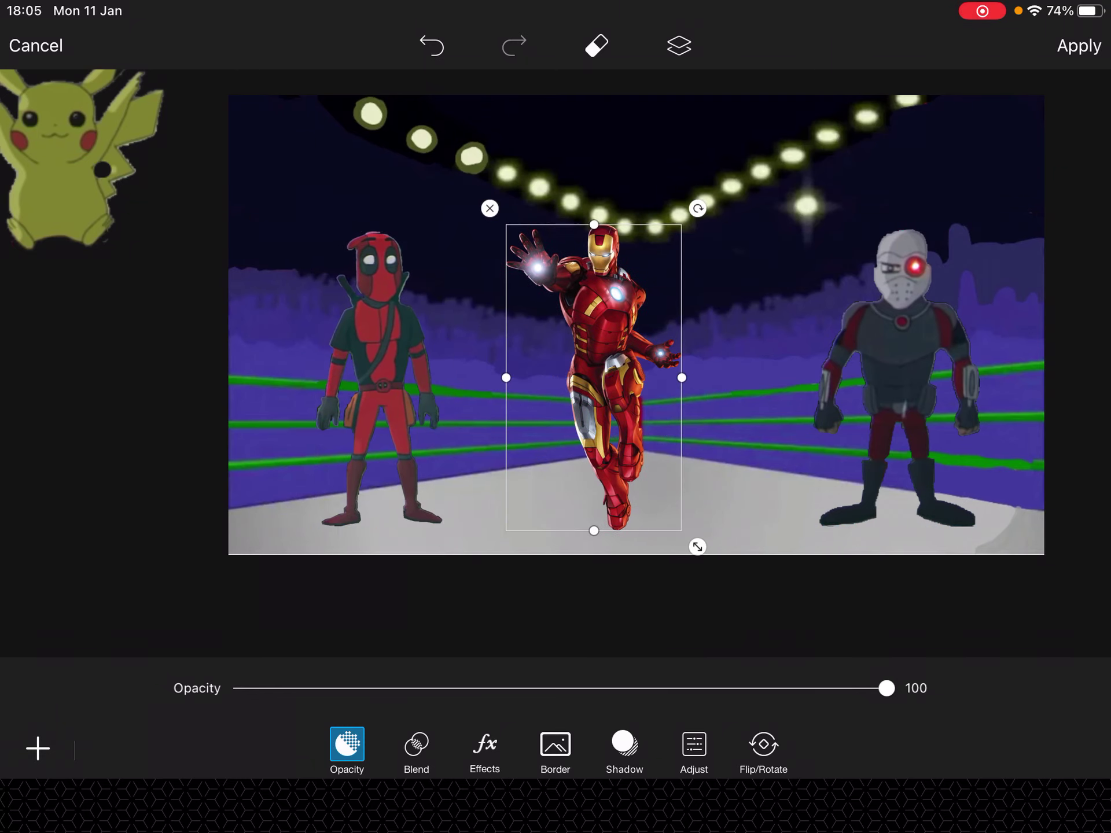
drag(899, 382, 856, 382)
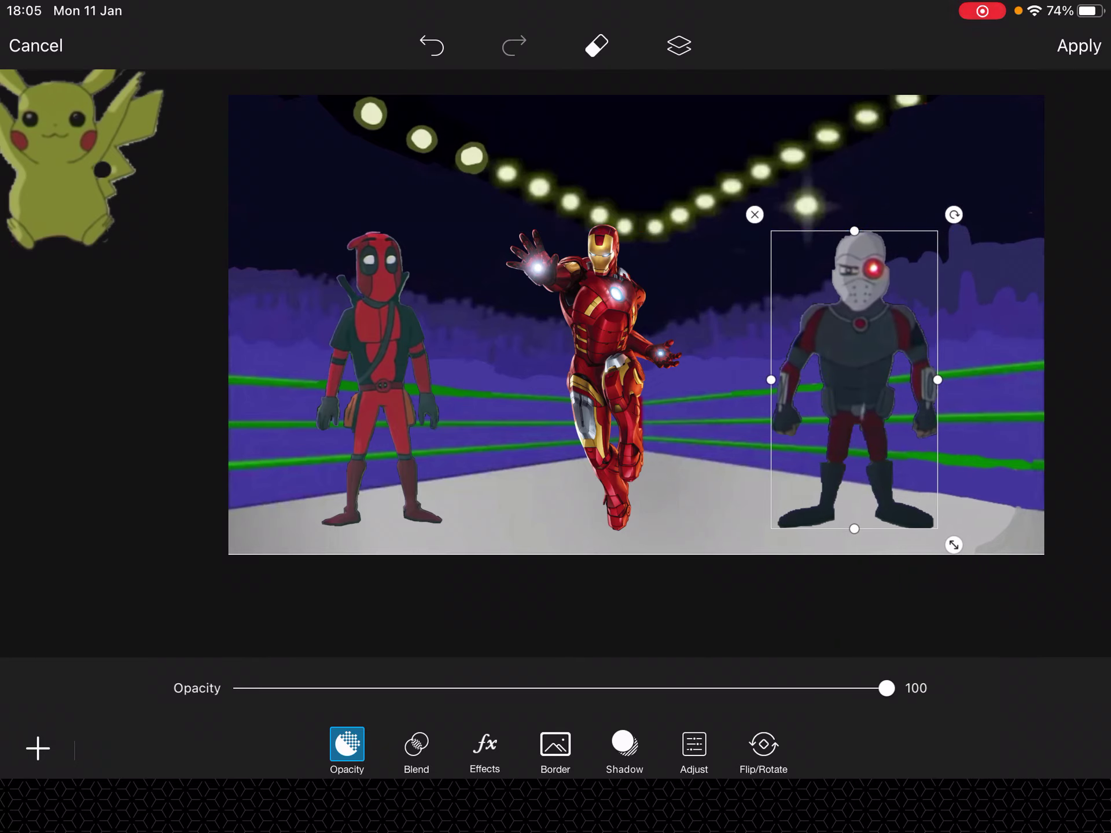
drag(379, 382, 380, 372)
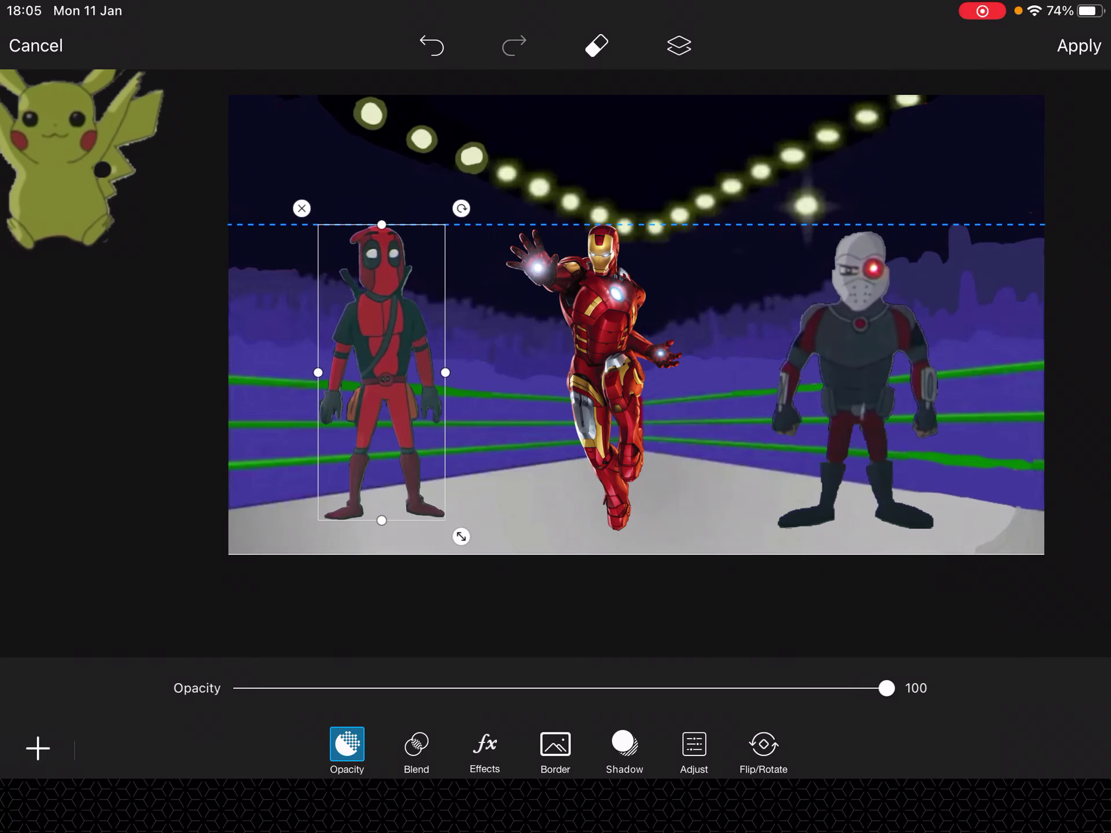
mouse_move(860, 382)
mouse_down()
mouse_move(837, 378)
mouse_move(879, 382)
mouse_up()
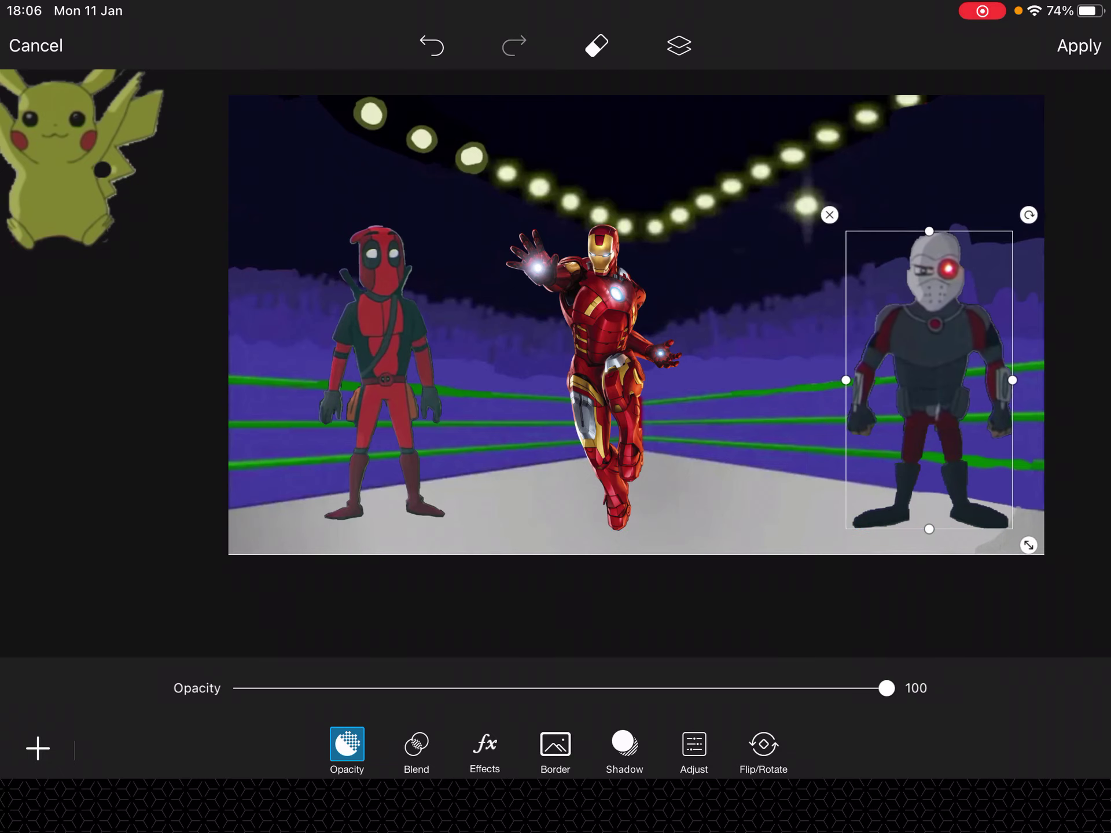
mouse_move(600, 382)
mouse_down()
mouse_move(583, 369)
mouse_move(590, 360)
mouse_move(625, 364)
mouse_up()
Settle Deadpool on the left of the ring and park Pikachu off-canvas at the top-left
mouse_move(377, 364)
mouse_down()
mouse_move(375, 334)
mouse_move(382, 360)
mouse_move(385, 336)
mouse_move(385, 367)
mouse_move(397, 362)
mouse_move(407, 383)
mouse_move(430, 335)
mouse_move(414, 331)
mouse_move(428, 258)
mouse_move(389, 372)
mouse_up()
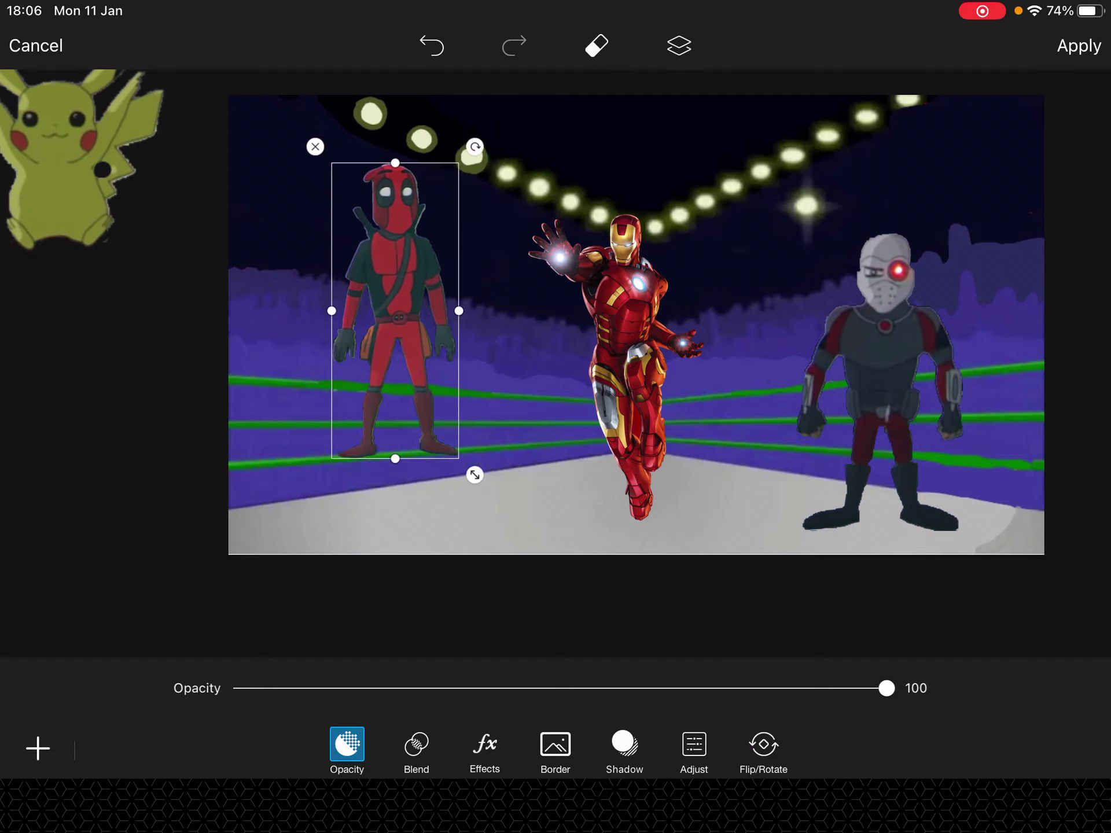
drag(389, 373, 377, 408)
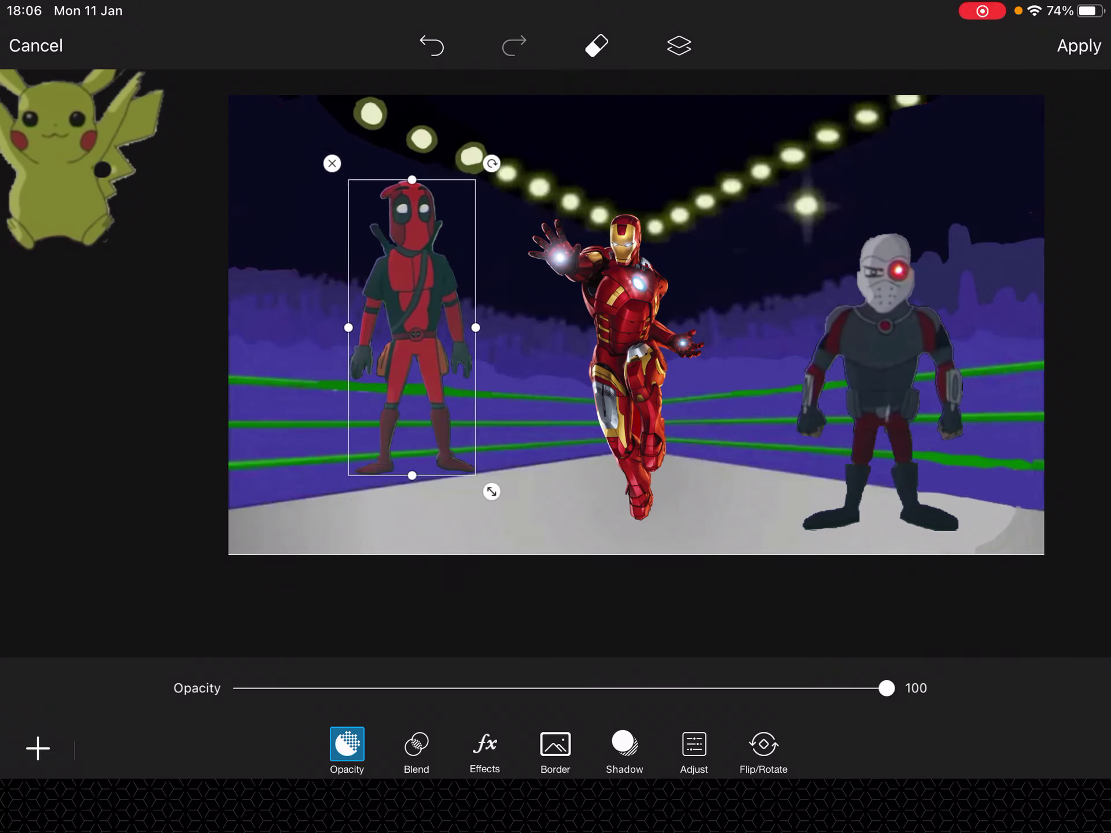
mouse_move(412, 328)
mouse_down()
mouse_move(764, 441)
mouse_move(742, 320)
mouse_move(321, 382)
mouse_move(388, 365)
mouse_move(415, 343)
mouse_up()
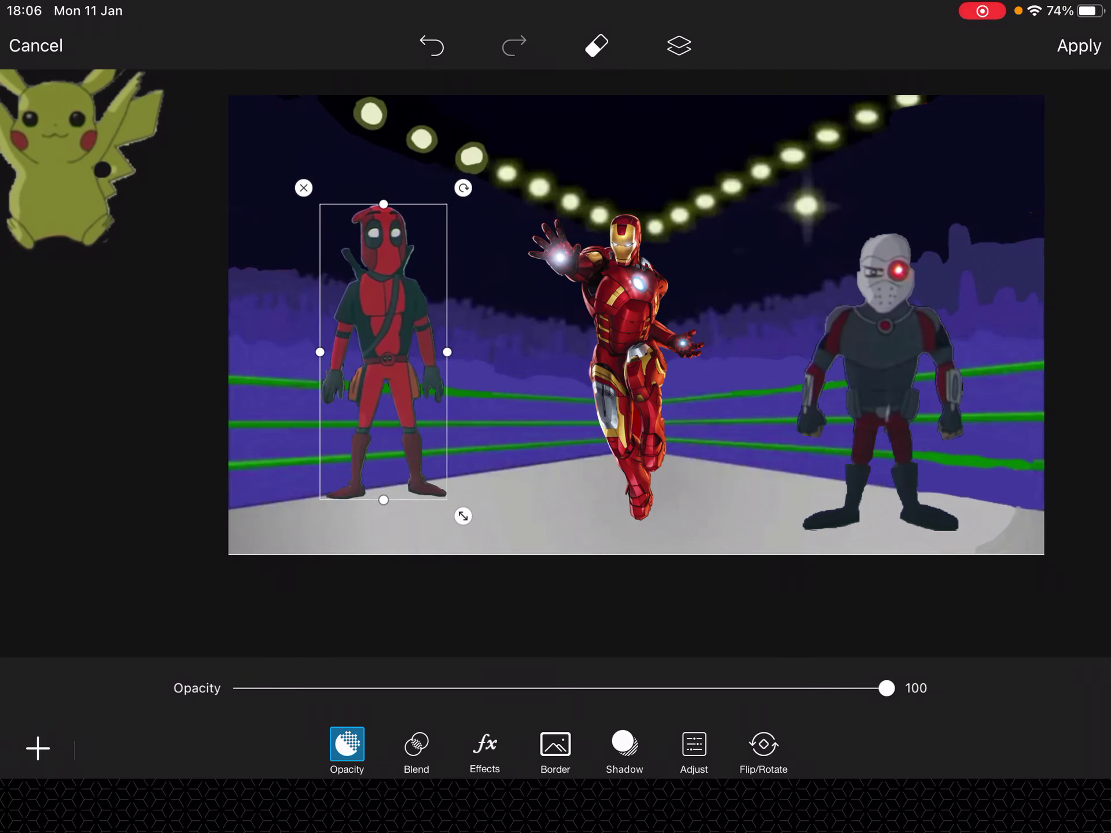
drag(78, 157, 52, 123)
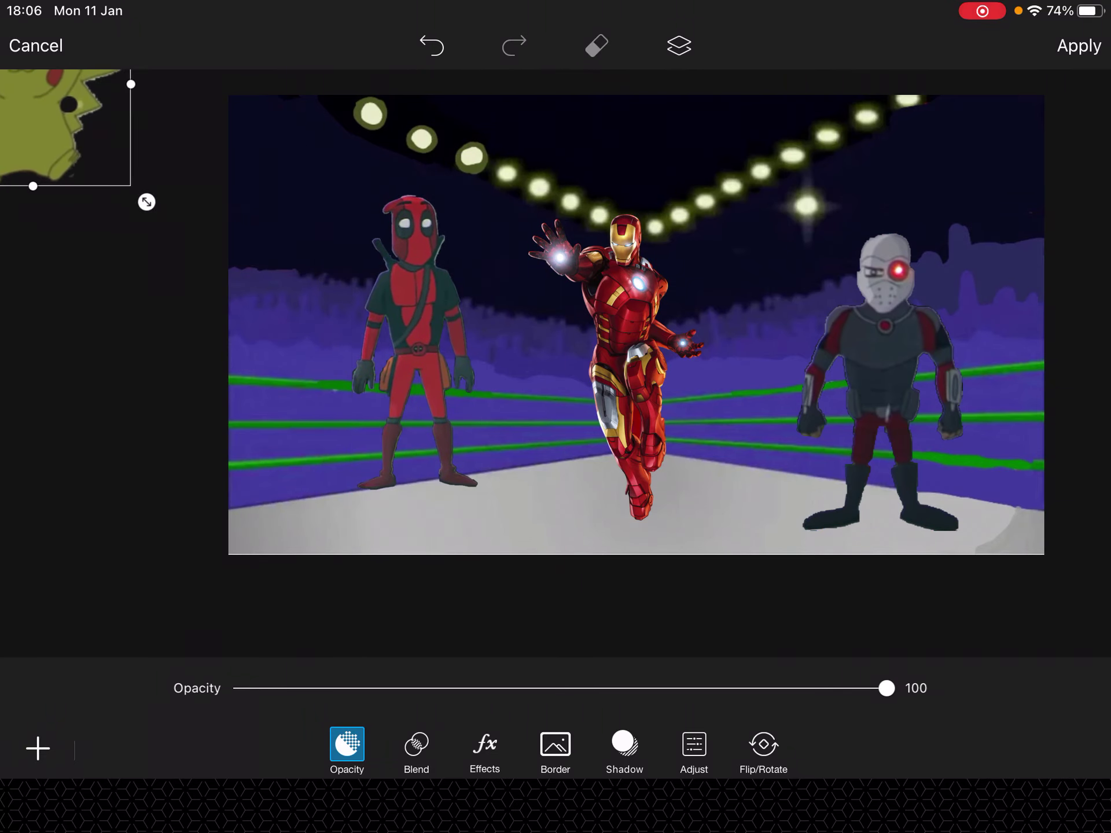
Place Deadpool on the left and Deadshot on the right, then rotate Iron Man with the rotate handle
mouse_move(414, 348)
mouse_down()
mouse_move(763, 382)
mouse_move(767, 368)
mouse_up()
mouse_move(895, 382)
mouse_down()
mouse_move(755, 287)
mouse_move(938, 391)
mouse_up()
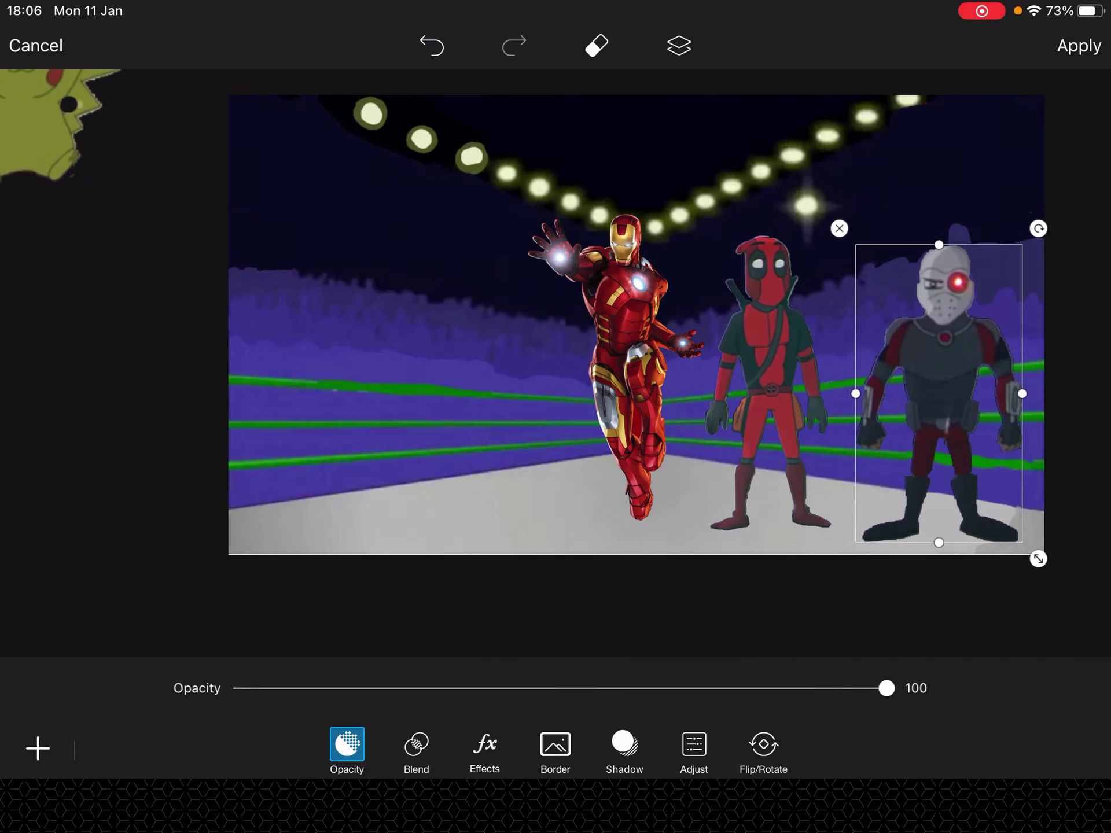
mouse_move(768, 382)
mouse_down()
mouse_move(413, 399)
mouse_move(392, 391)
mouse_up()
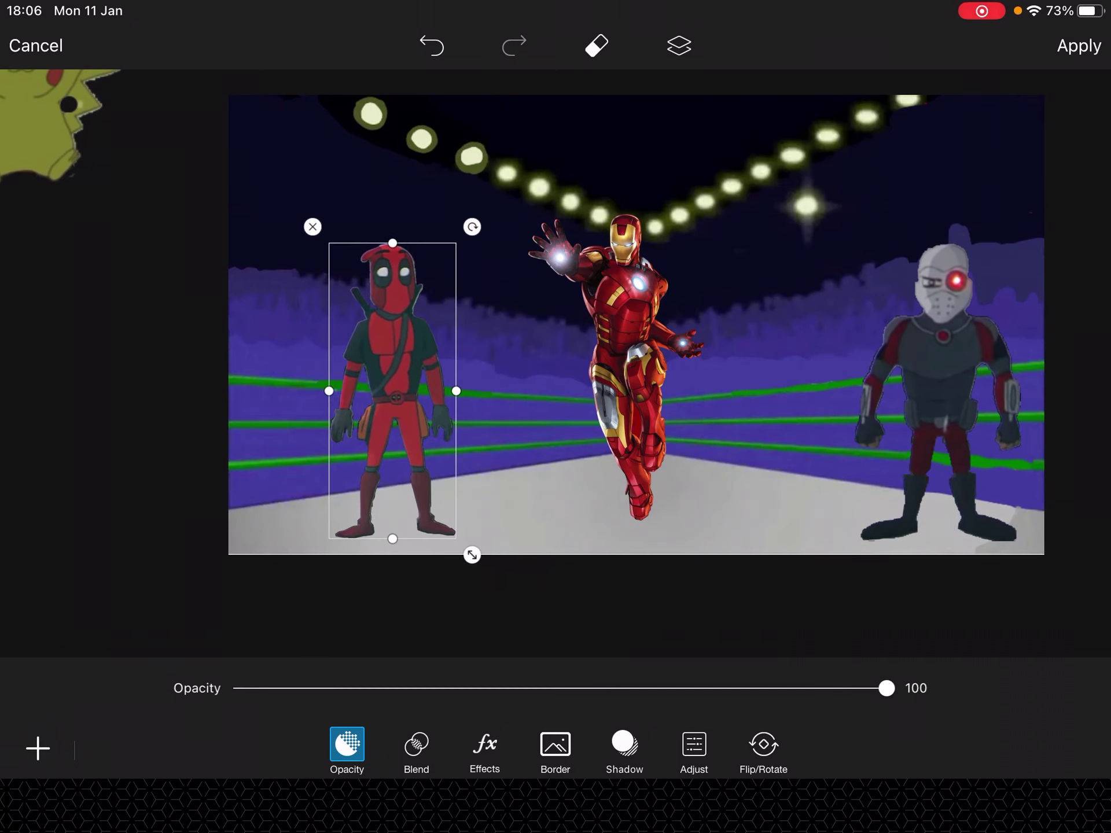
scroll(555, 347, up, 3)
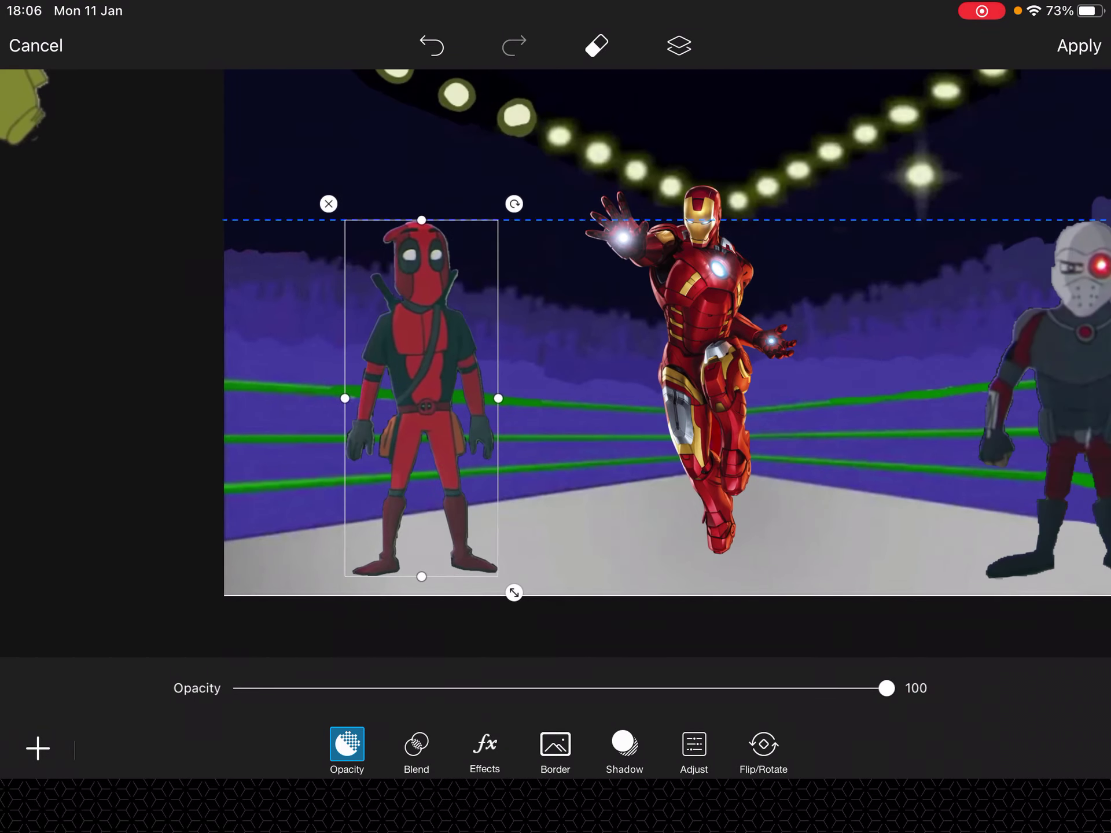
drag(421, 399, 375, 347)
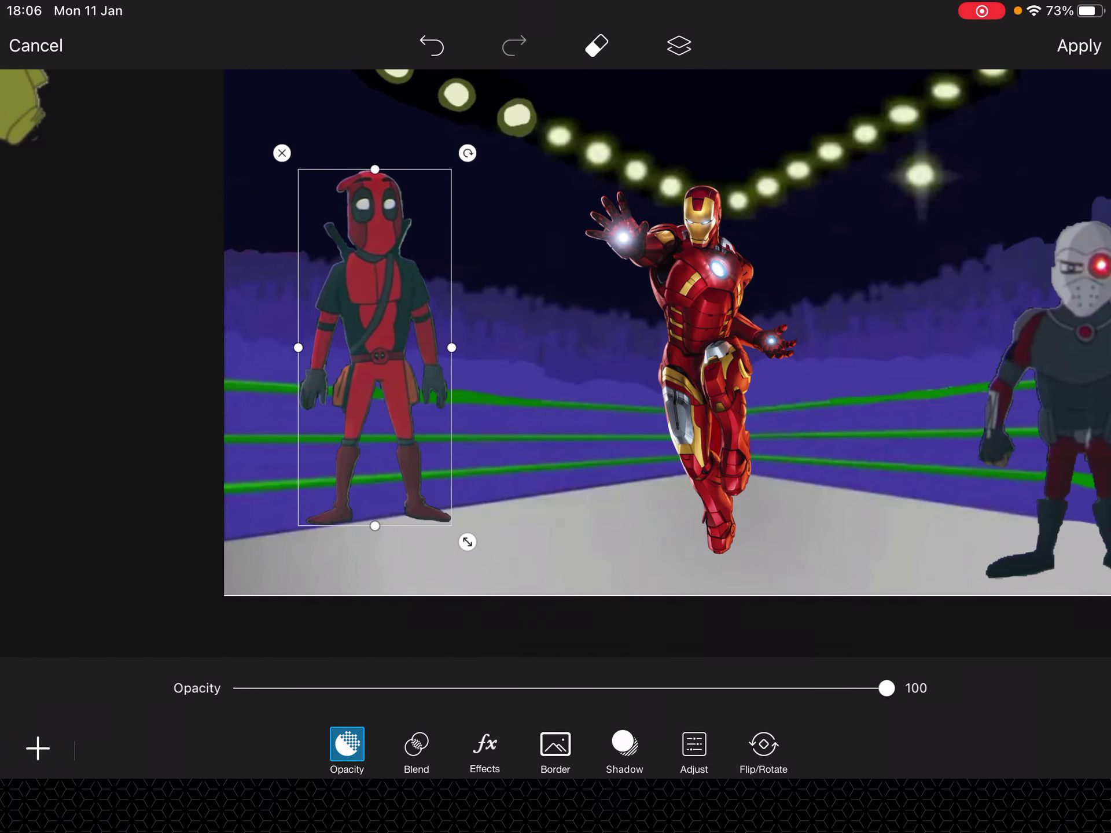
mouse_move(22, 104)
mouse_down()
mouse_move(486, 295)
mouse_move(35, 96)
mouse_up()
click(376, 348)
mouse_move(375, 347)
mouse_down()
mouse_move(386, 304)
mouse_move(406, 425)
mouse_move(517, 250)
mouse_move(804, 354)
mouse_move(226, 365)
mouse_up()
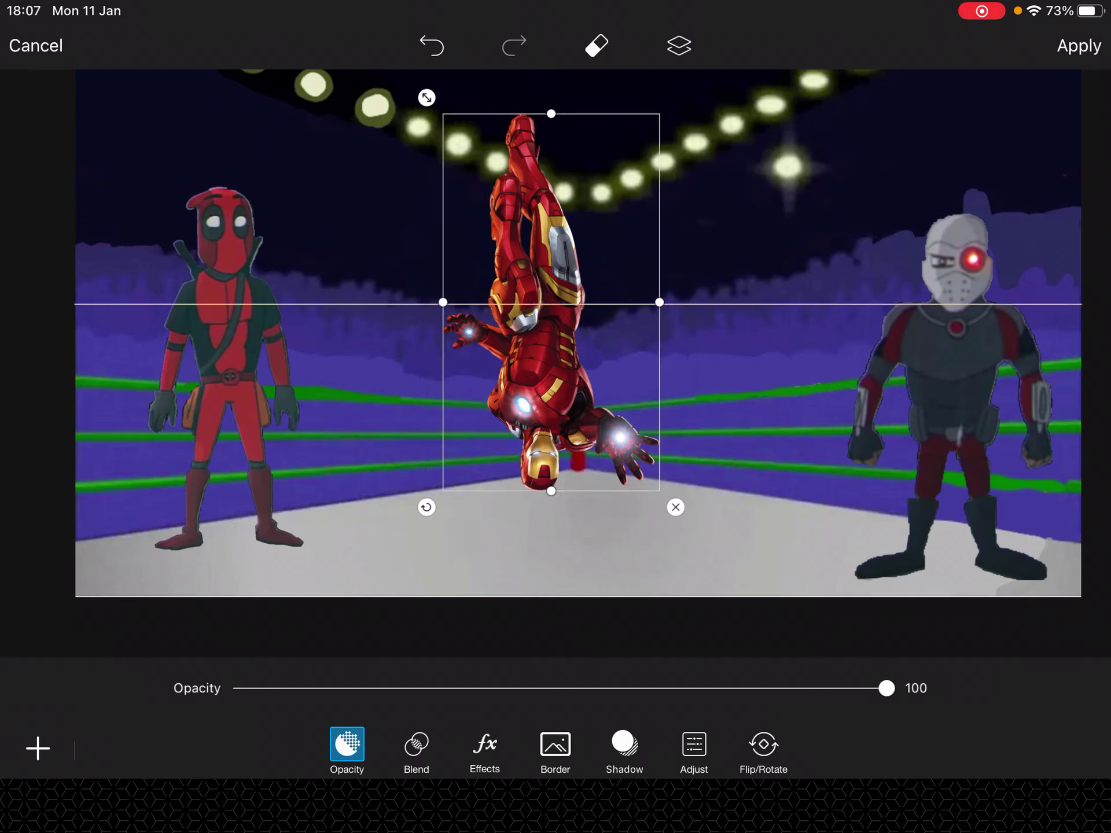
drag(658, 306, 608, 502)
Turn Iron Man upright, tilt him, and enlarge him to about three times his size
drag(715, 445, 649, 592)
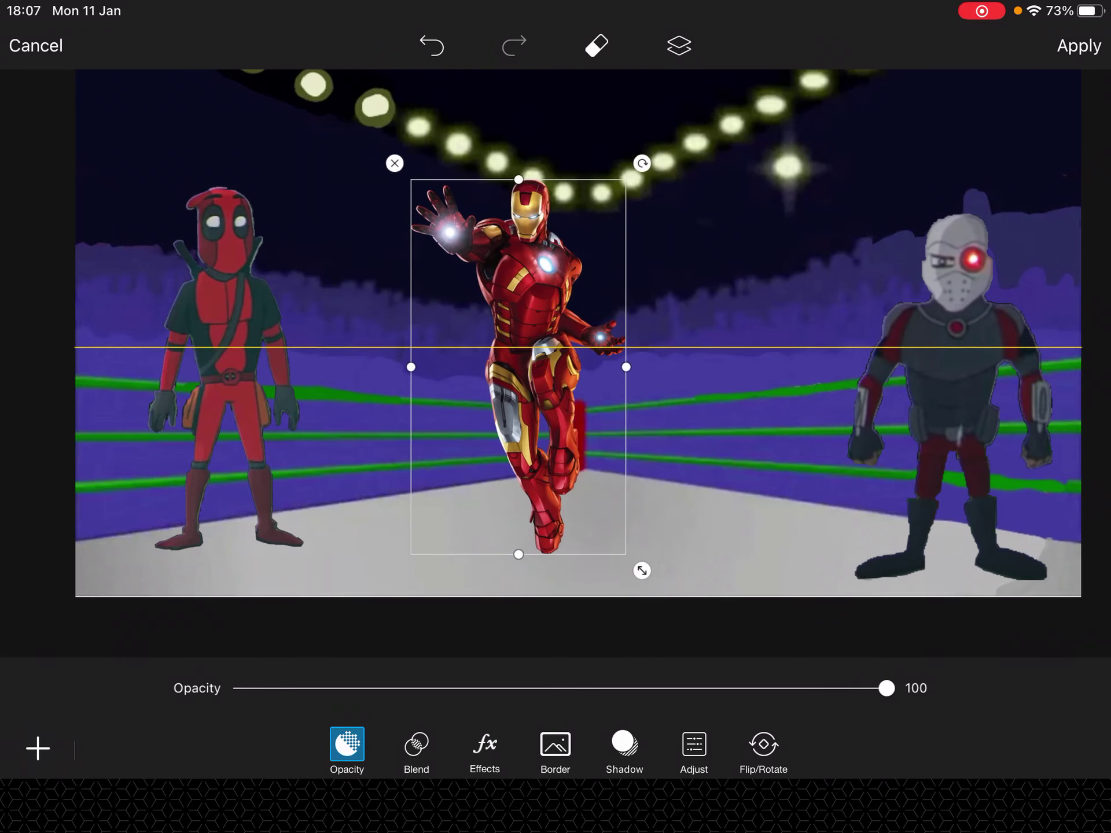
mouse_move(516, 373)
mouse_down()
mouse_move(544, 396)
mouse_move(465, 416)
mouse_move(504, 364)
mouse_up()
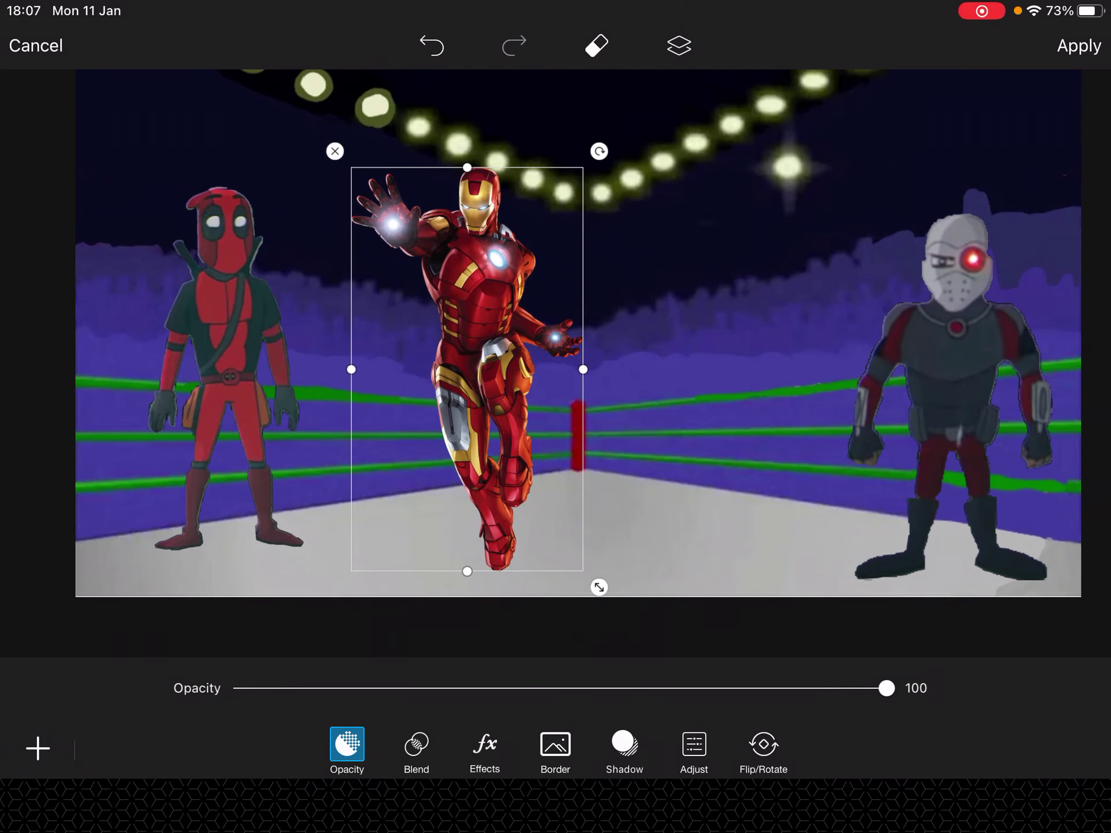
drag(639, 147, 756, 388)
mouse_move(668, 249)
mouse_down()
mouse_move(1032, 332)
mouse_move(627, 216)
mouse_move(686, 290)
mouse_move(555, 347)
mouse_up()
Remove the red Iron Man and briefly rerun the earlier loud house sticker search
click(114, 168)
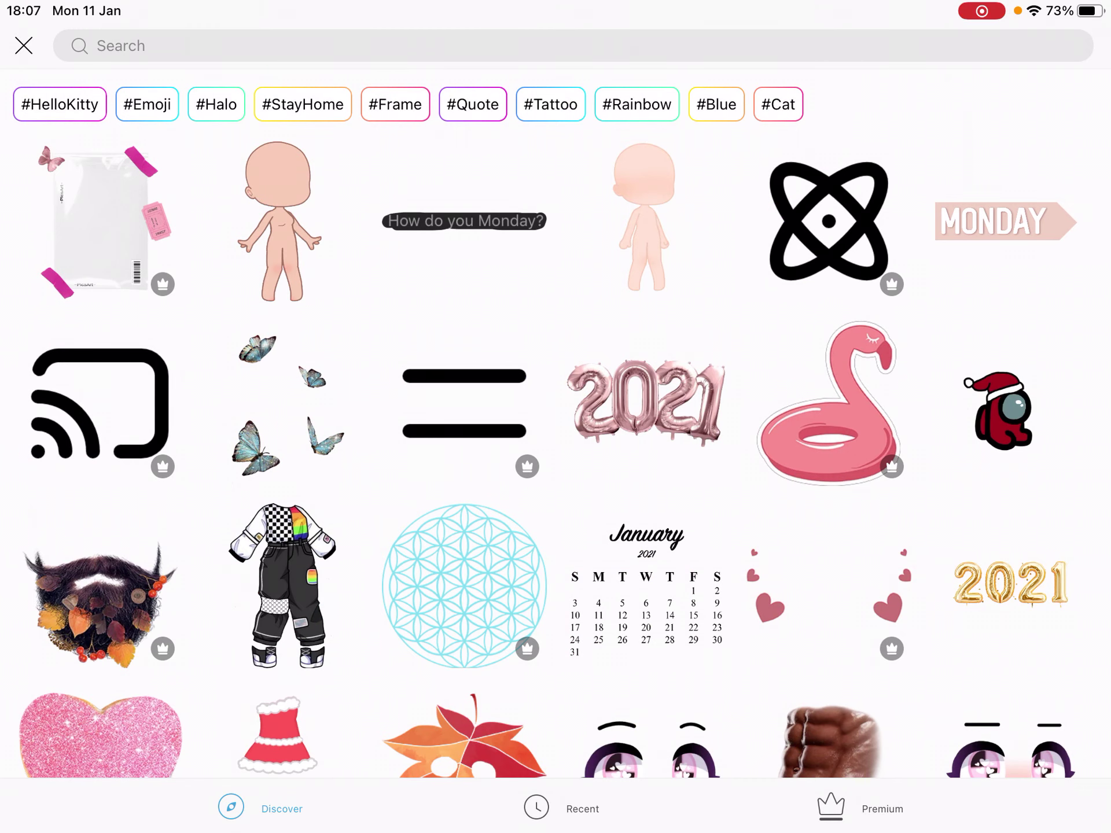
click(121, 45)
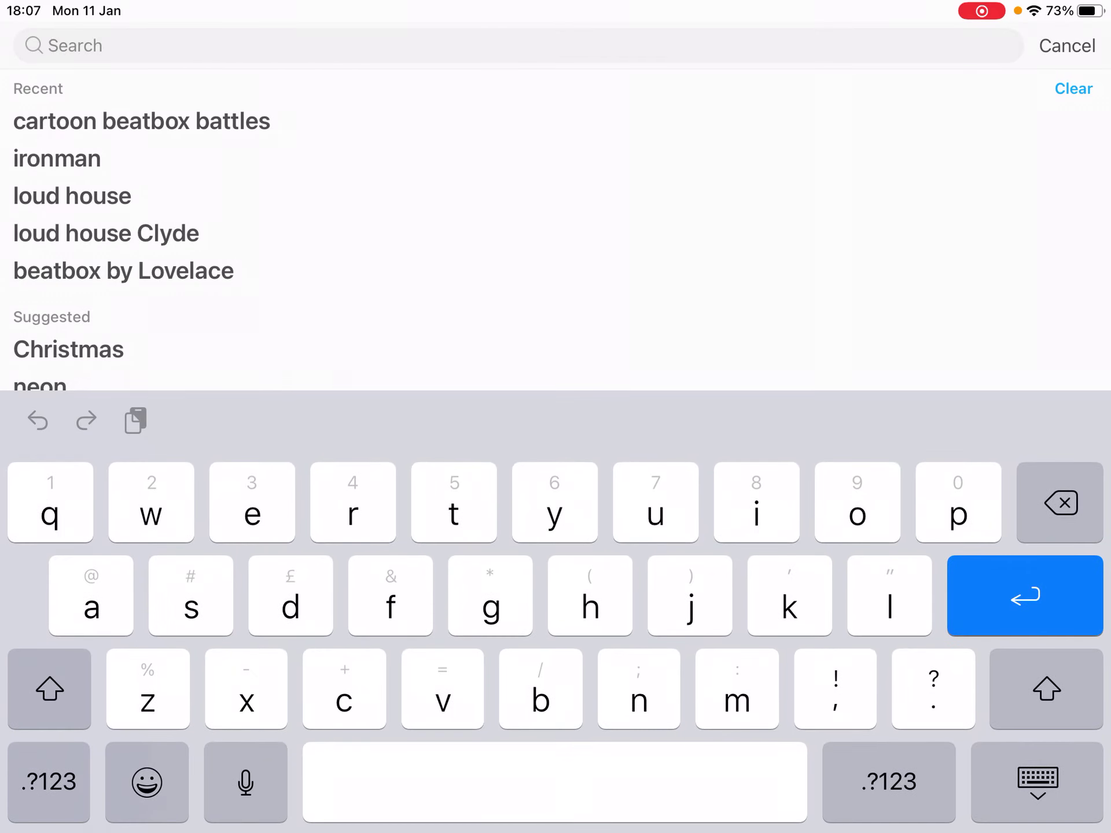
click(72, 197)
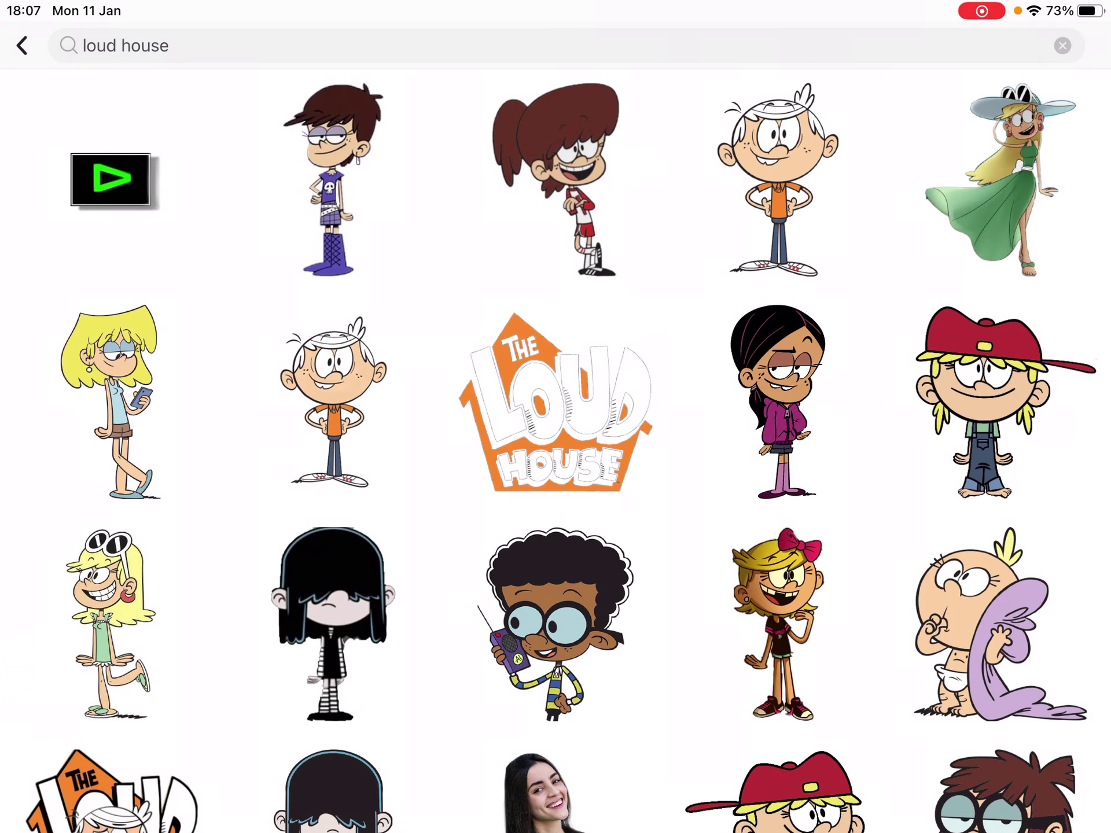
click(23, 45)
Search stickers for 'ironman' and add the golden Iron Man sticker
click(121, 45)
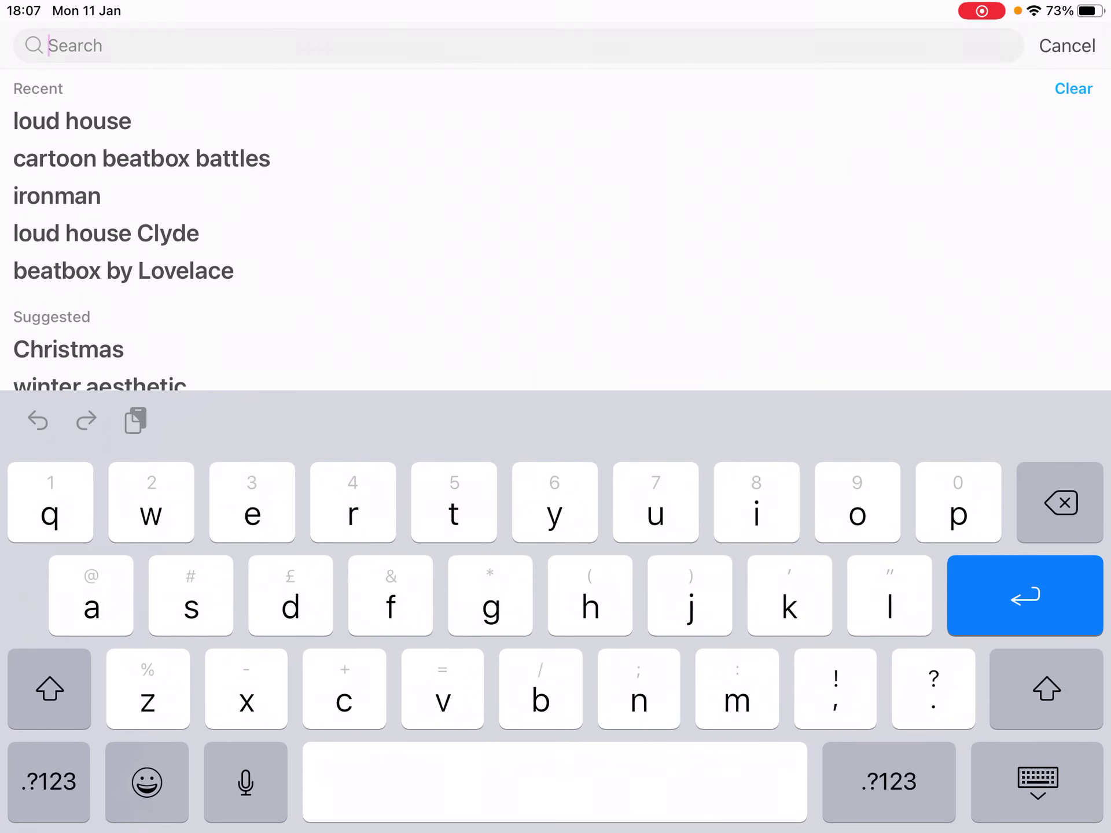
click(57, 196)
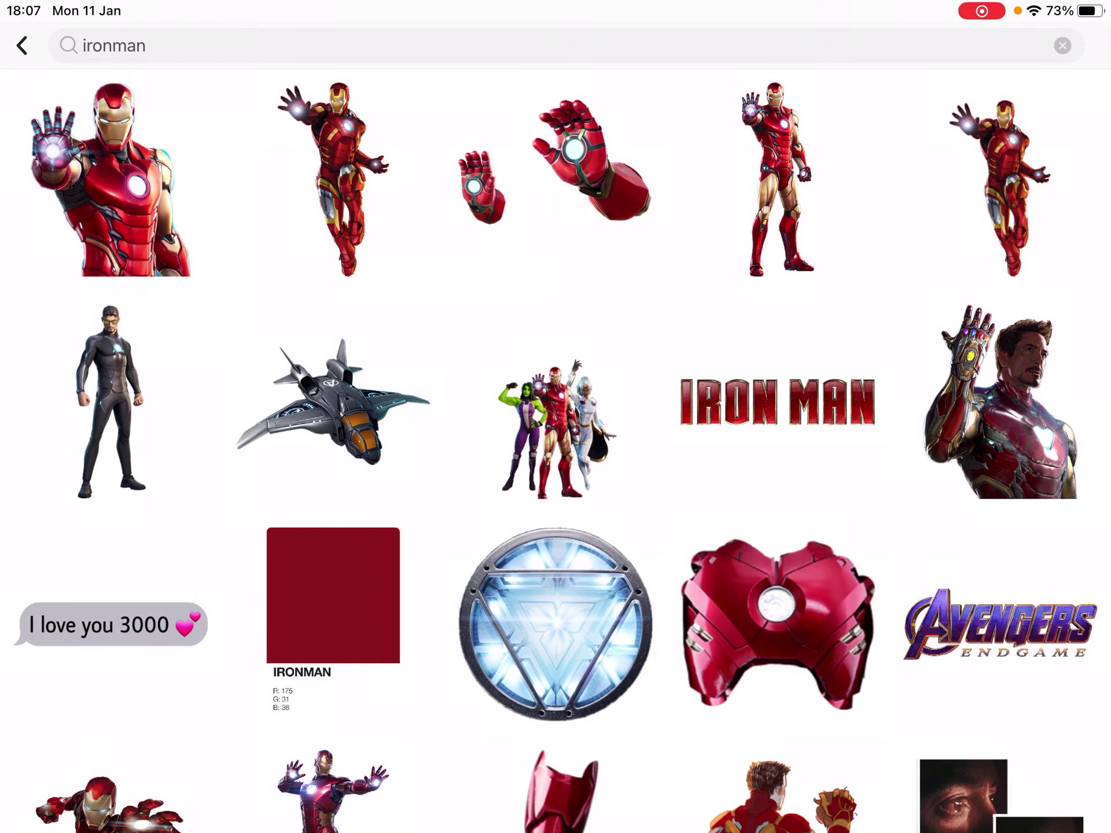
scroll(555, 452, down, 3)
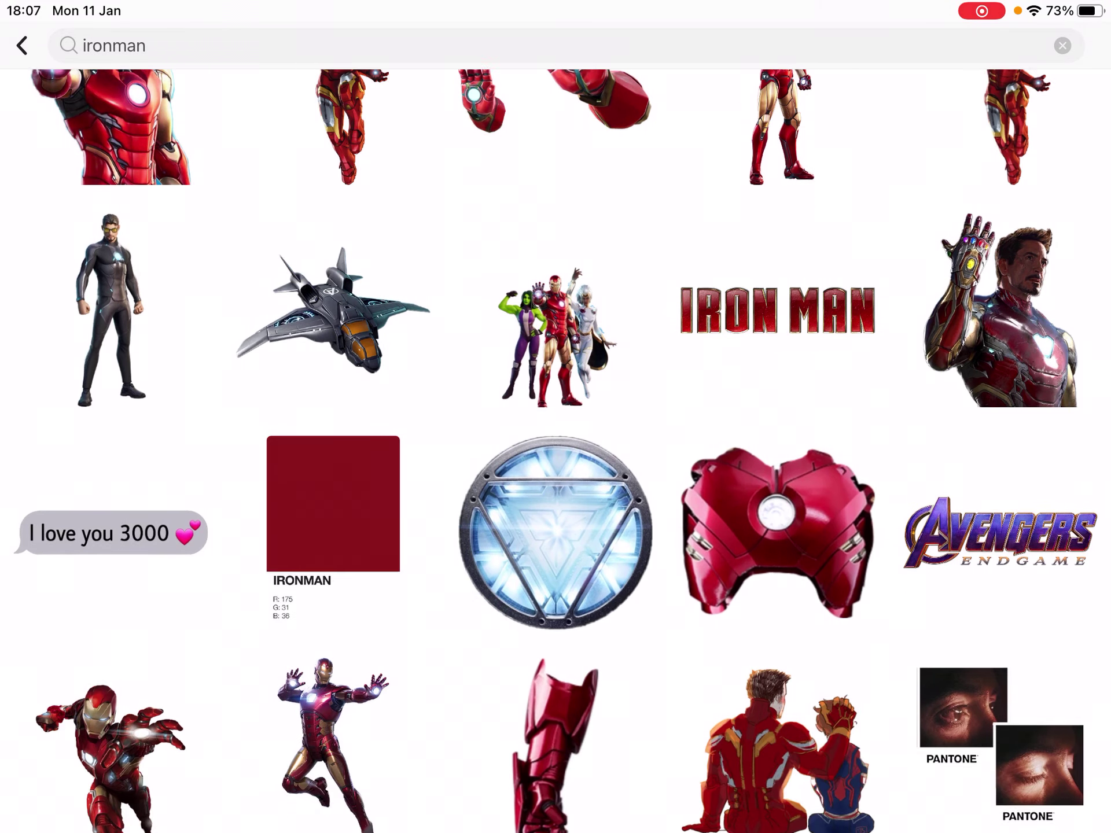
scroll(555, 452, down, 3)
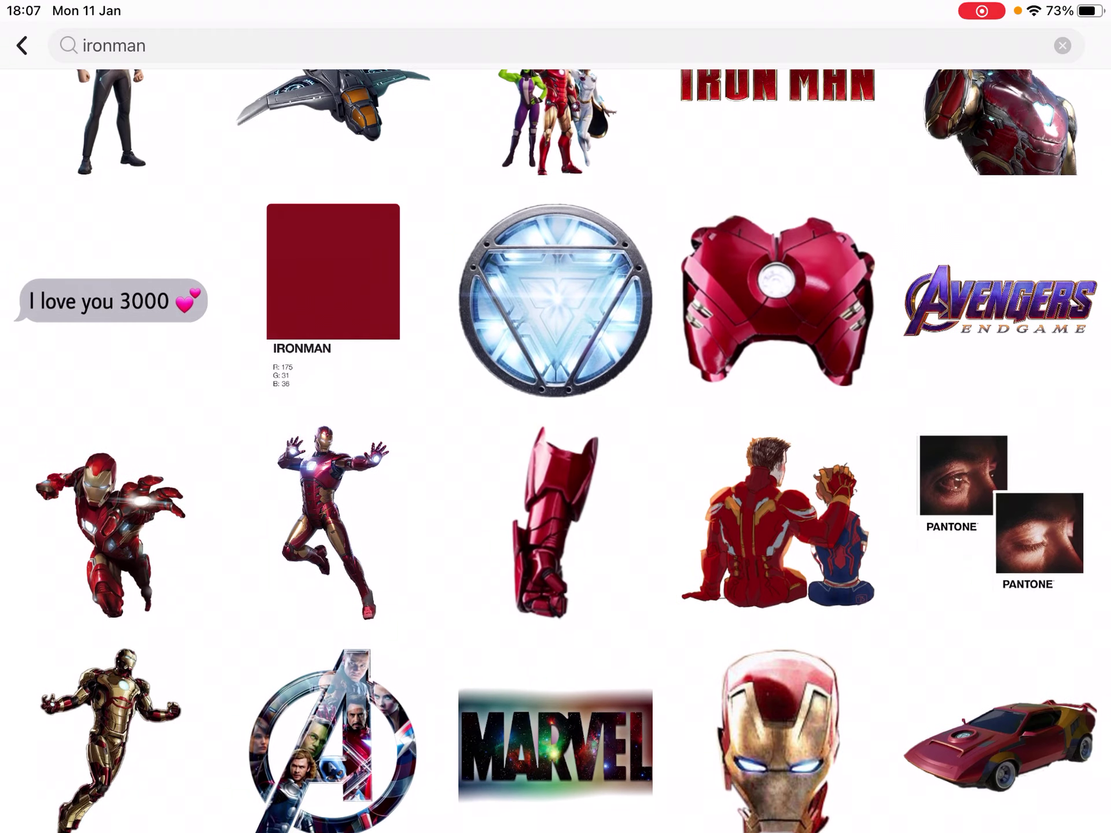
scroll(556, 452, down, 3)
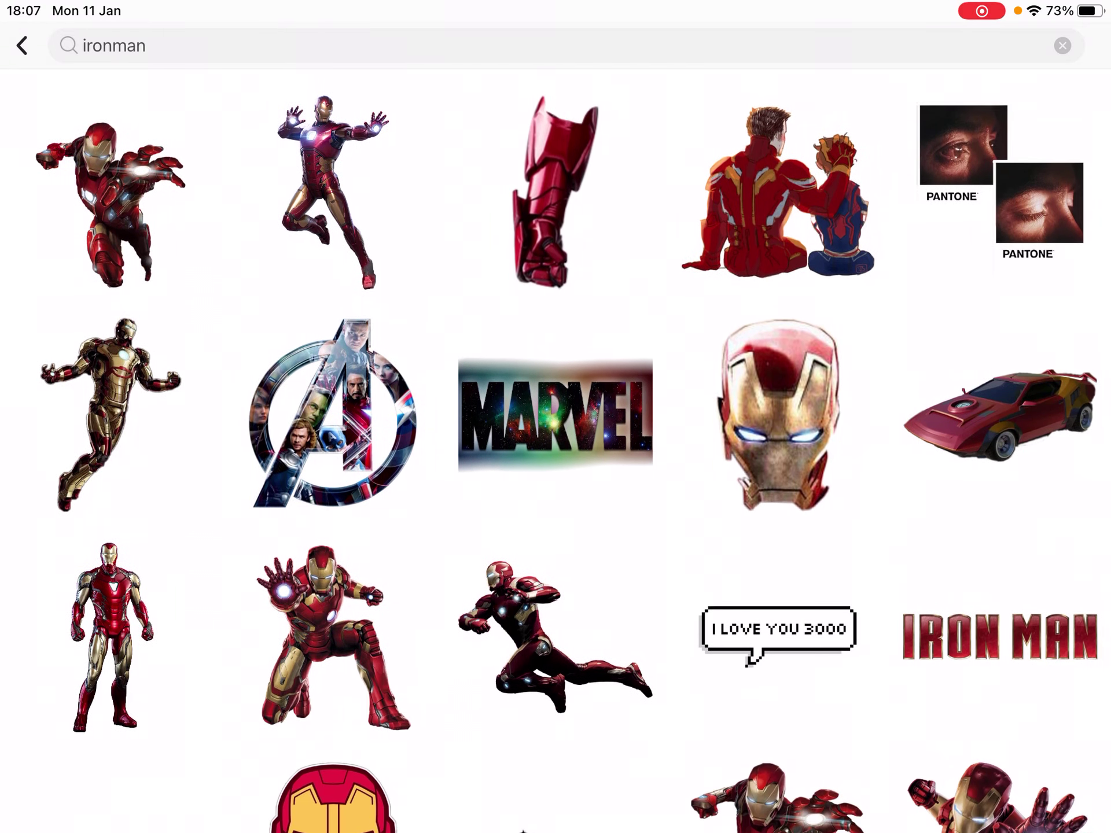
scroll(555, 451, down, 2)
scroll(556, 451, down, 2)
scroll(556, 451, down, 1)
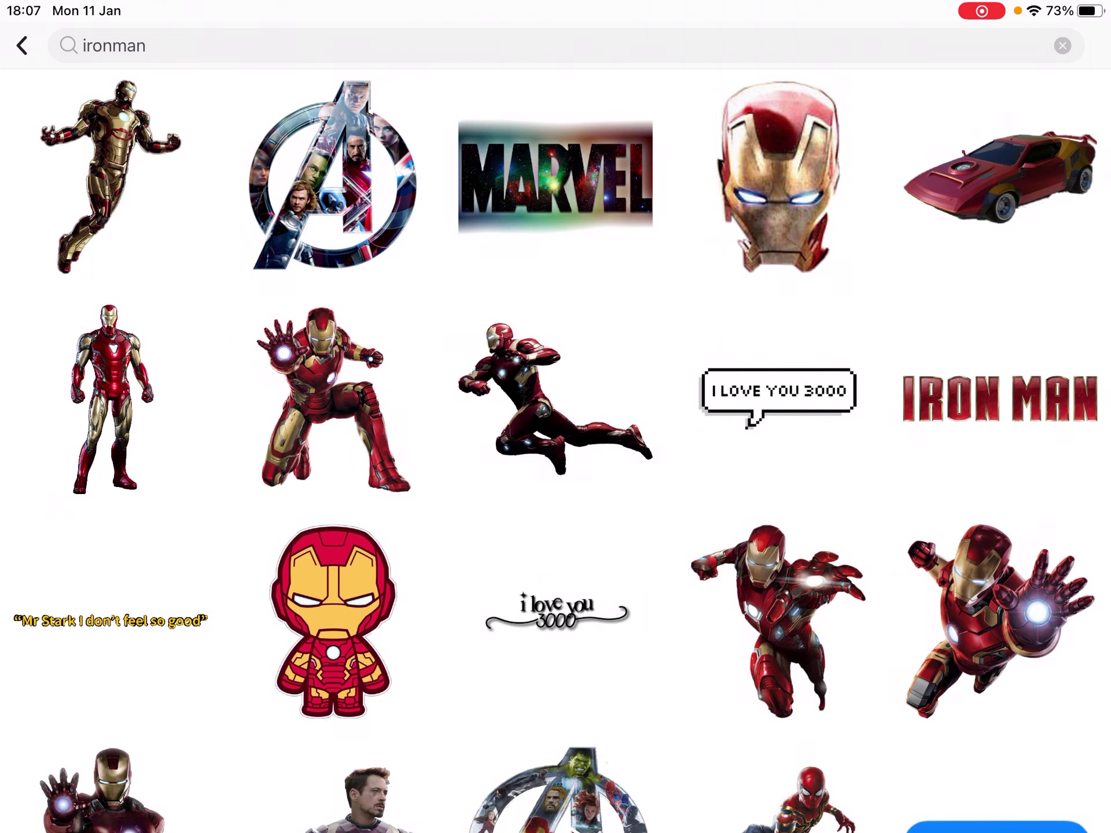
click(111, 176)
Enlarge the golden Iron Man, move him to the ring's left, and reposition Deadshot on the right
drag(682, 527, 734, 648)
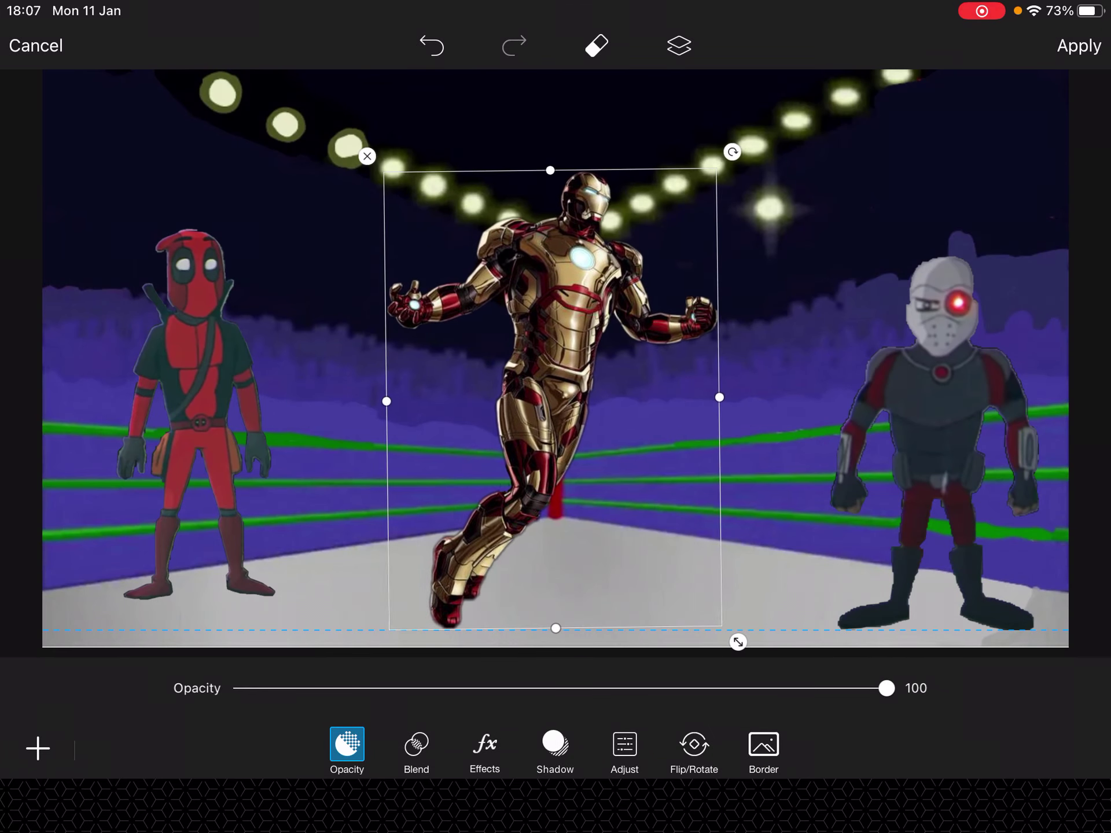
drag(554, 404, 286, 399)
click(939, 417)
mouse_move(781, 382)
mouse_down()
mouse_move(816, 347)
mouse_move(834, 417)
mouse_move(828, 396)
mouse_move(884, 419)
mouse_up()
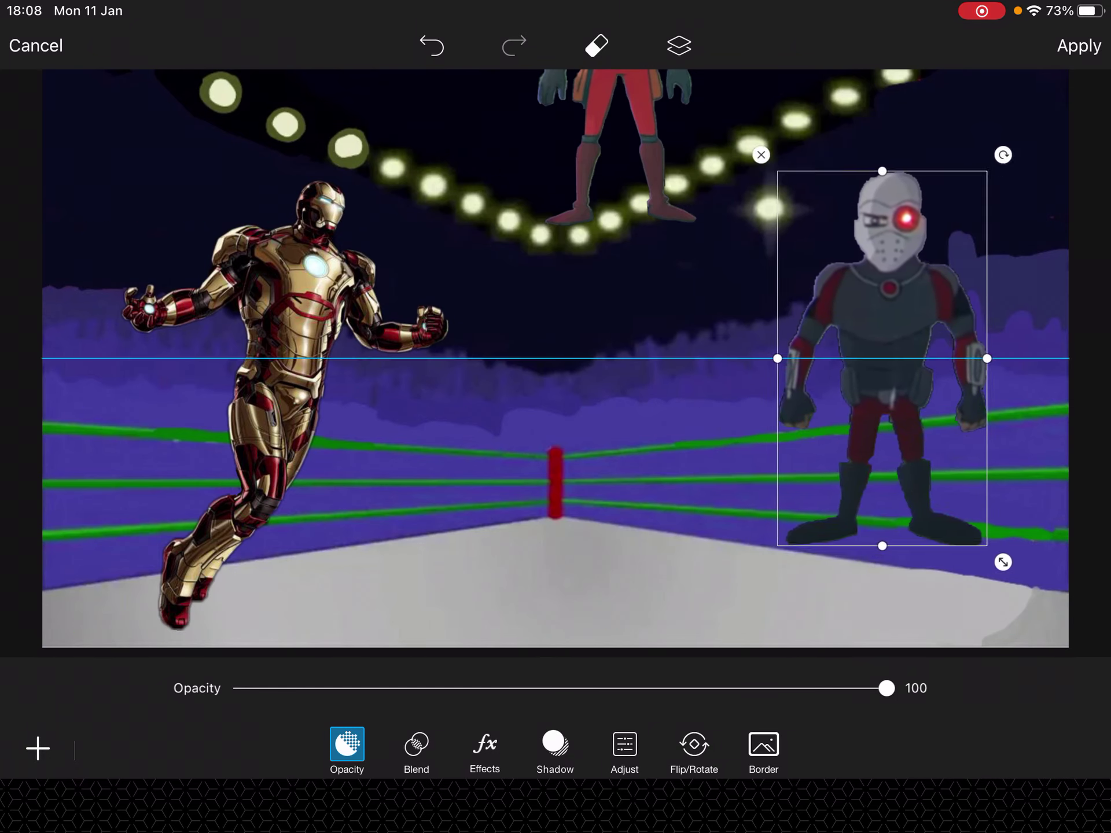
Bring Deadpool down from the top edge into the centre of the ring
drag(615, 113, 531, 406)
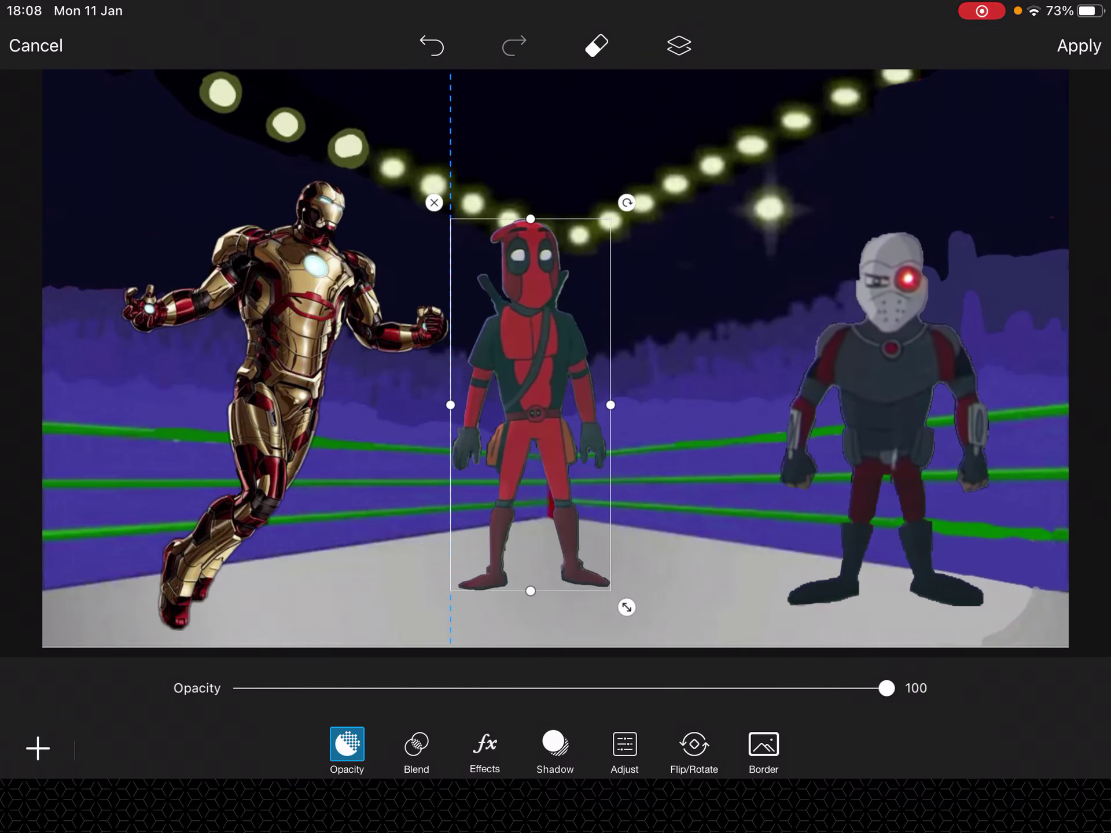